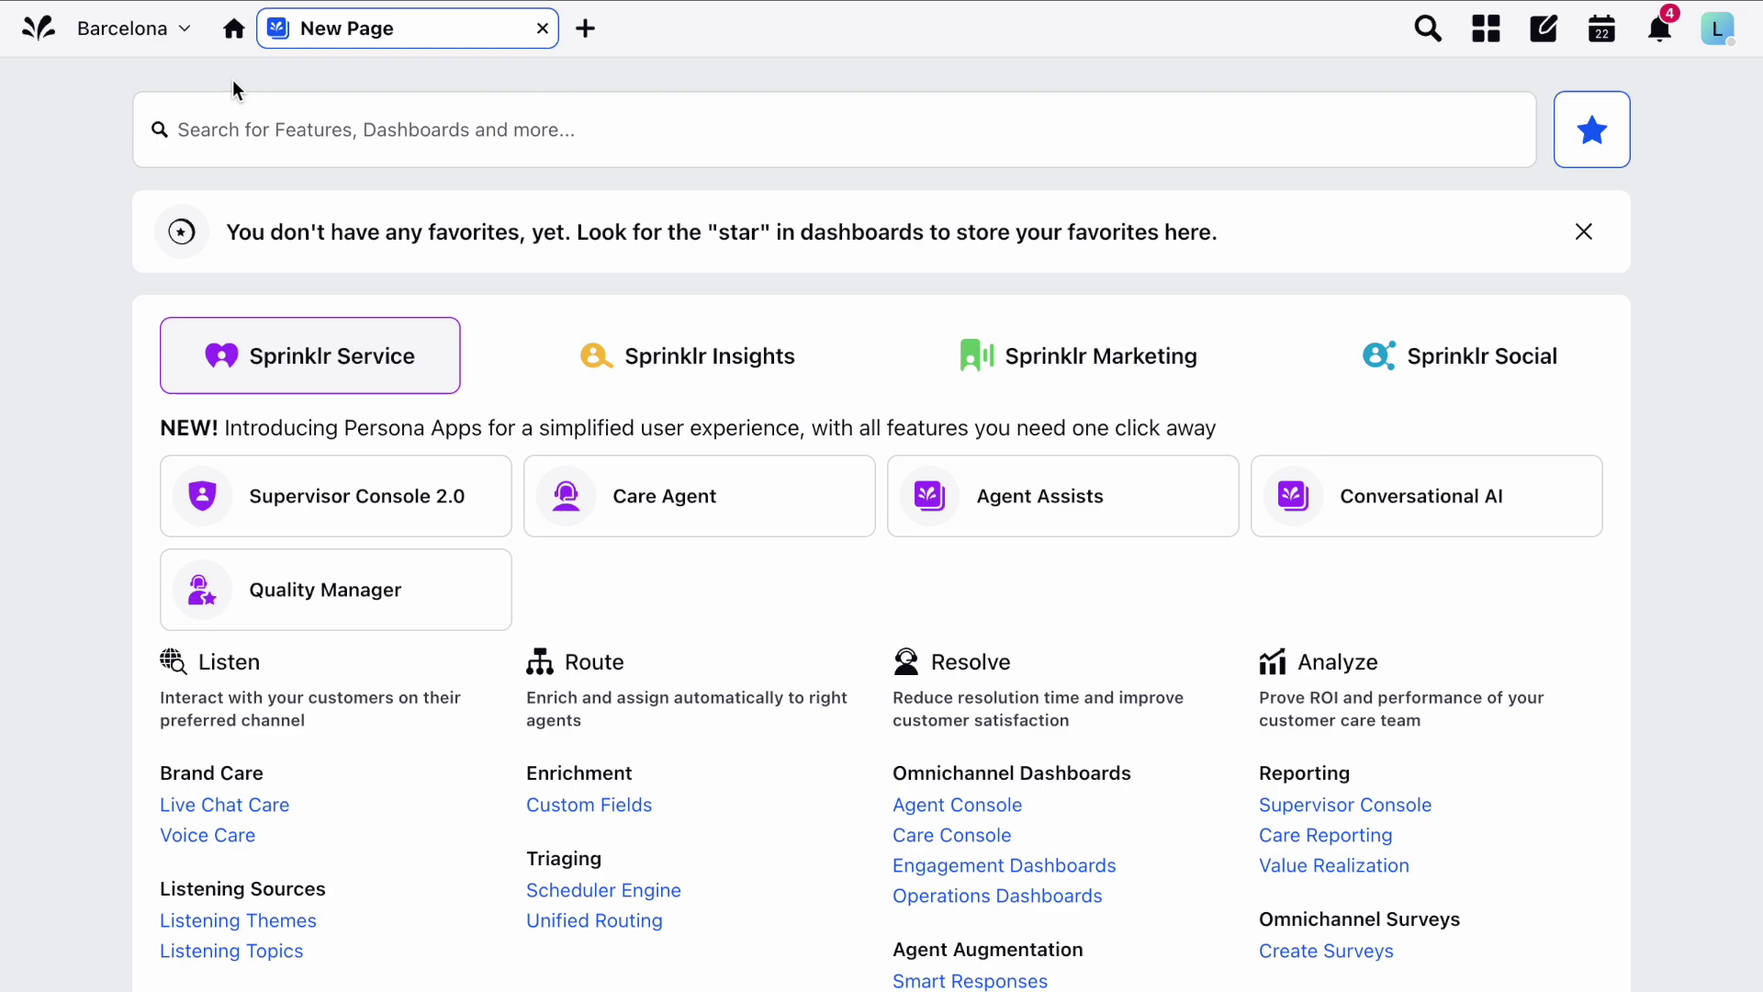
Switch the home page to Sprinklr Social and open the Reporting dashboards list under Analyze
click(1394, 400)
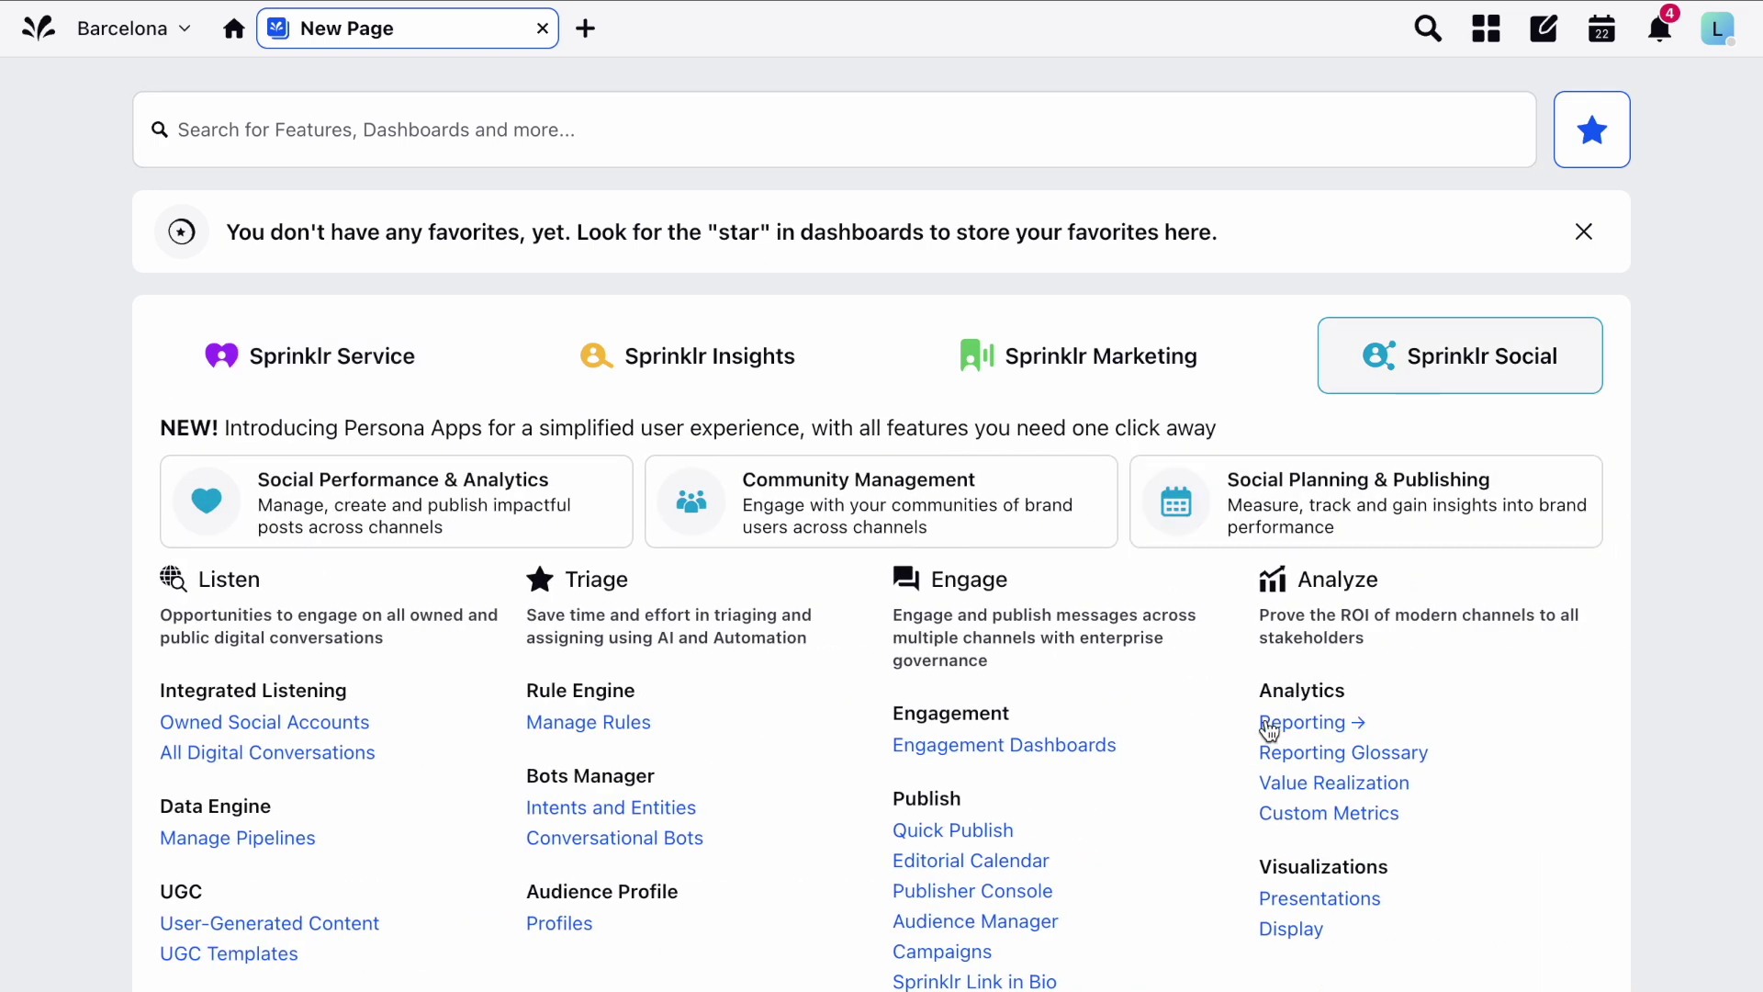
click(1269, 725)
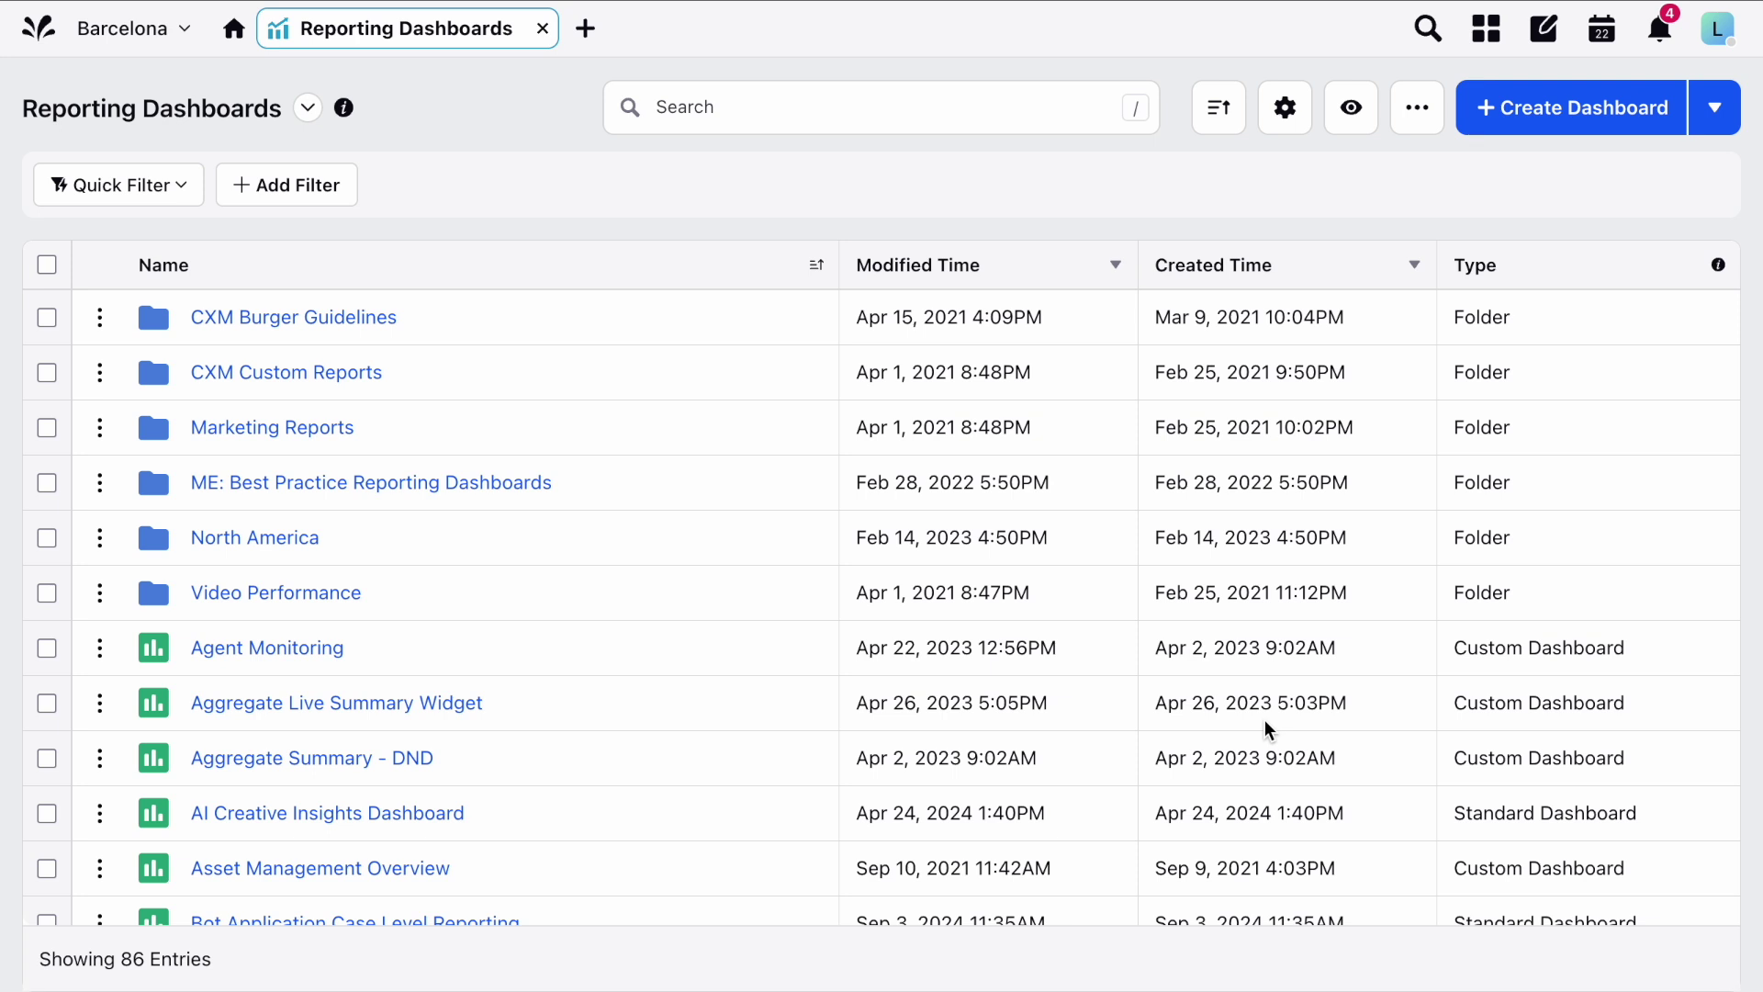
click(100, 812)
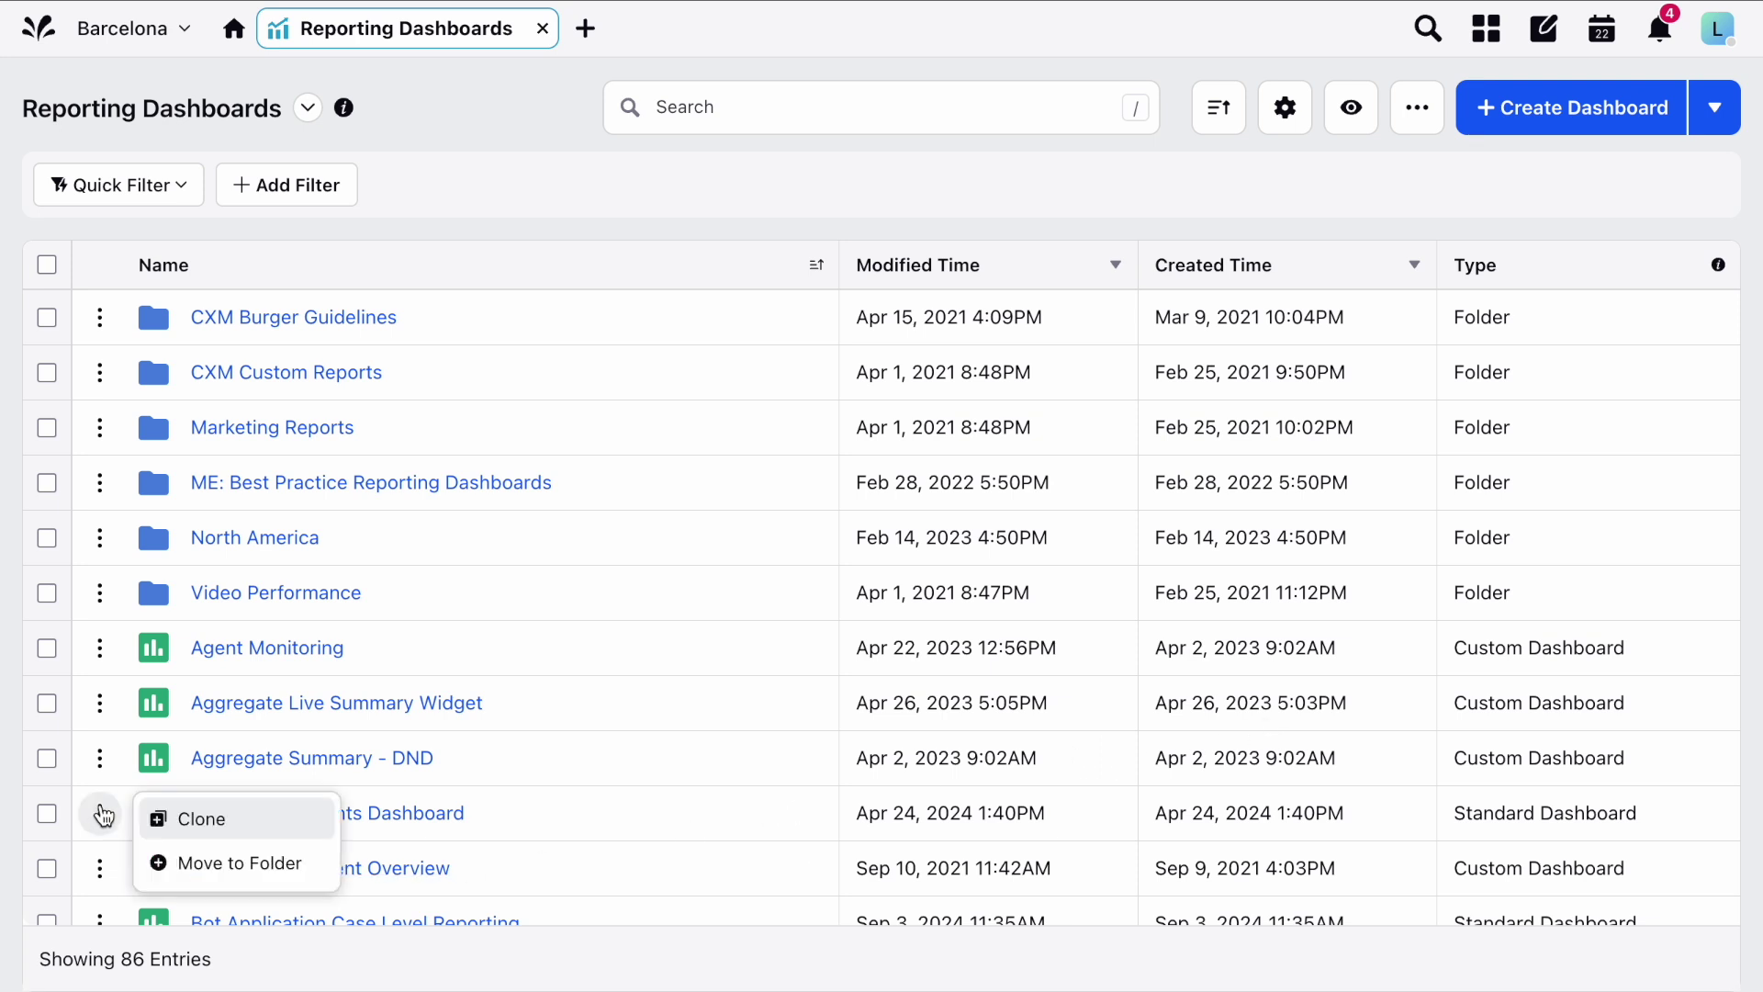
click(1118, 401)
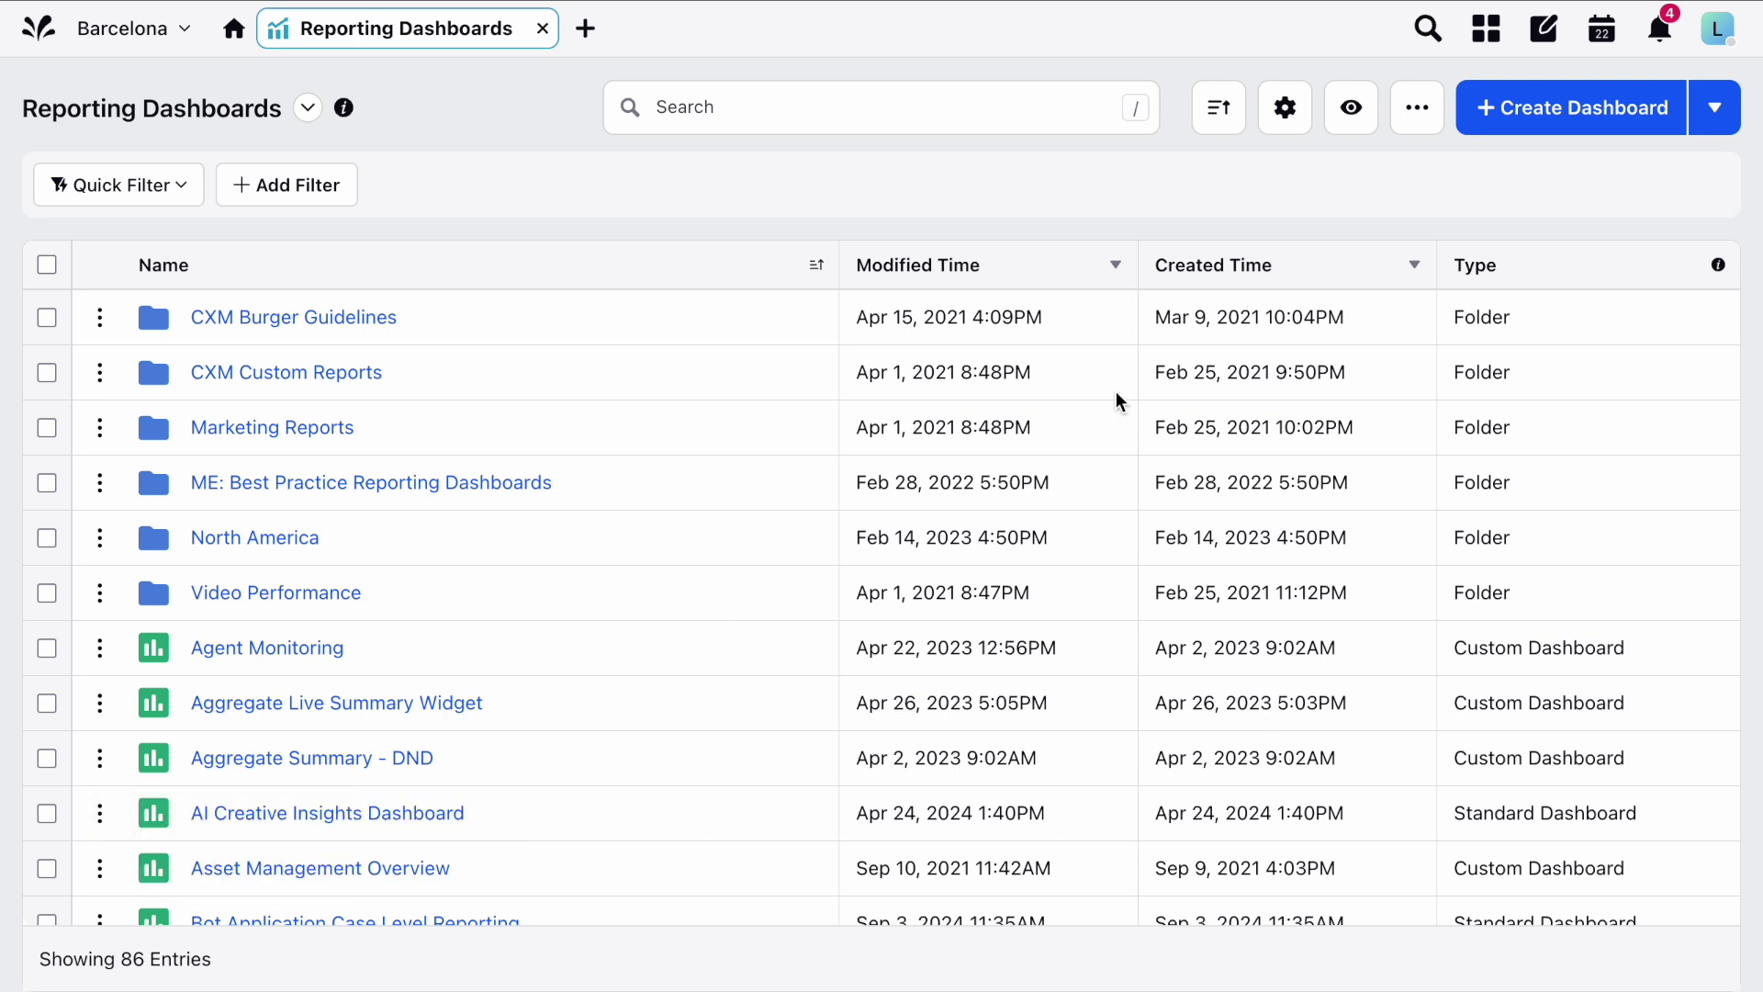
Create a dashboard named 'Exec Overview' using the Overview starter dashboard
click(1602, 112)
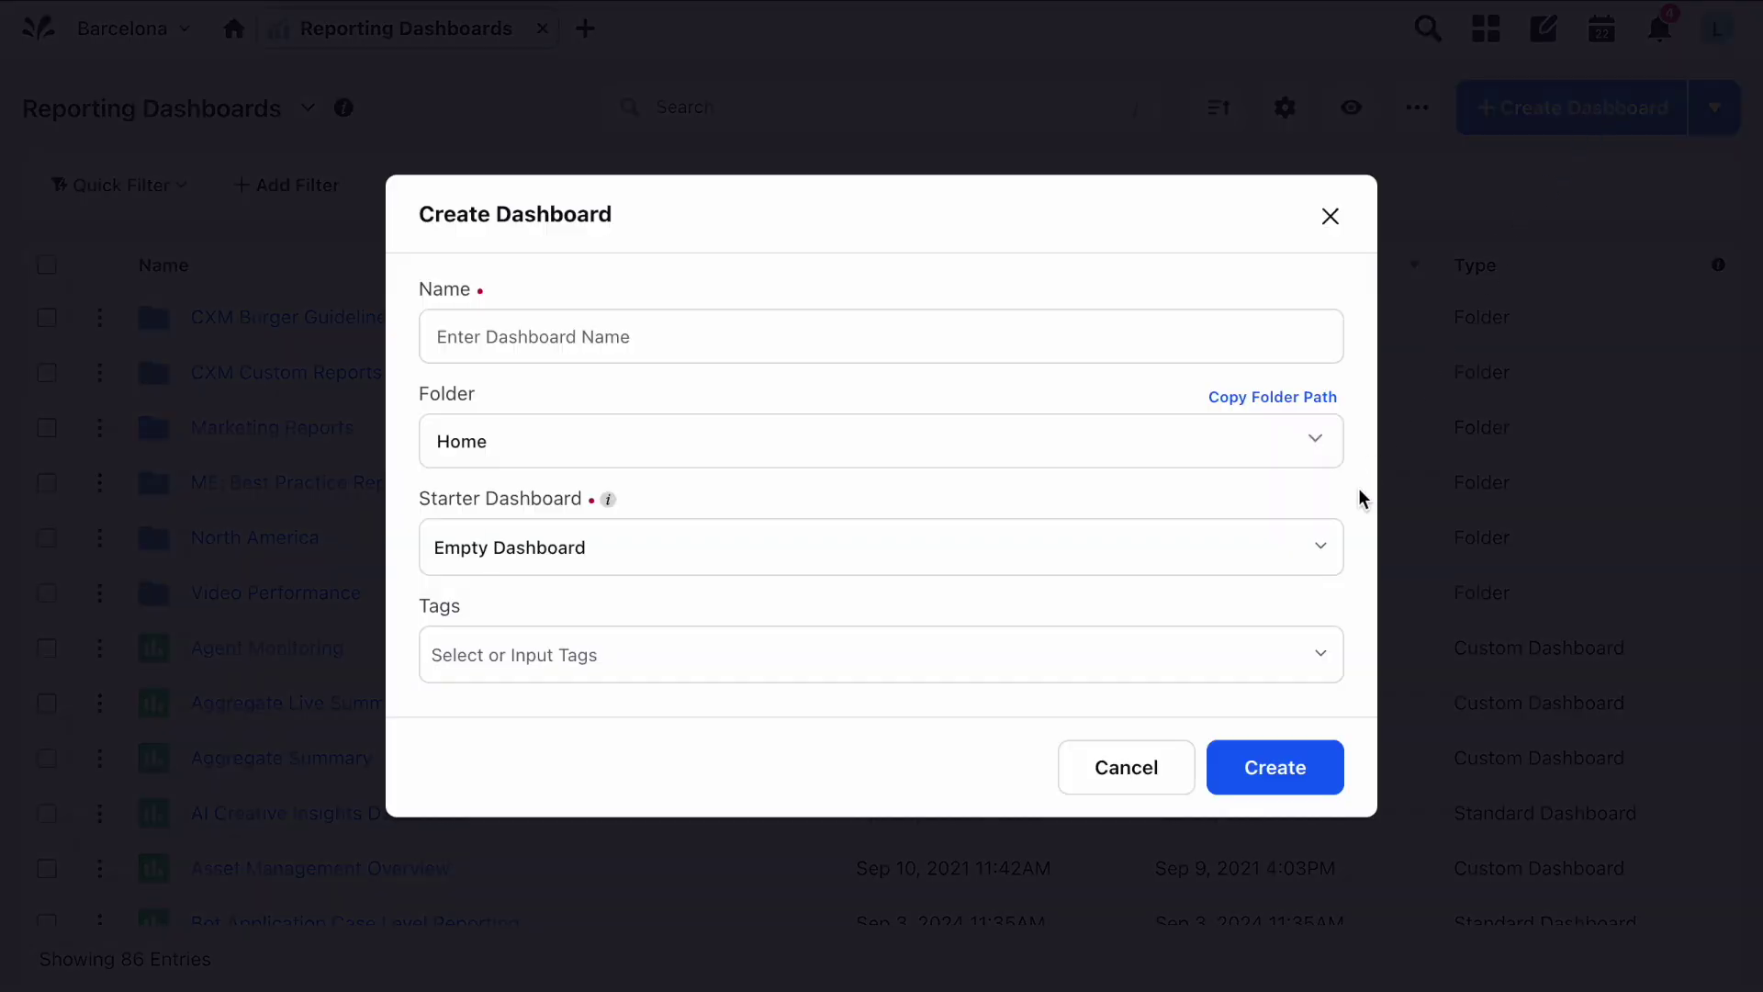
click(1320, 544)
scroll(1310, 716, down, 7)
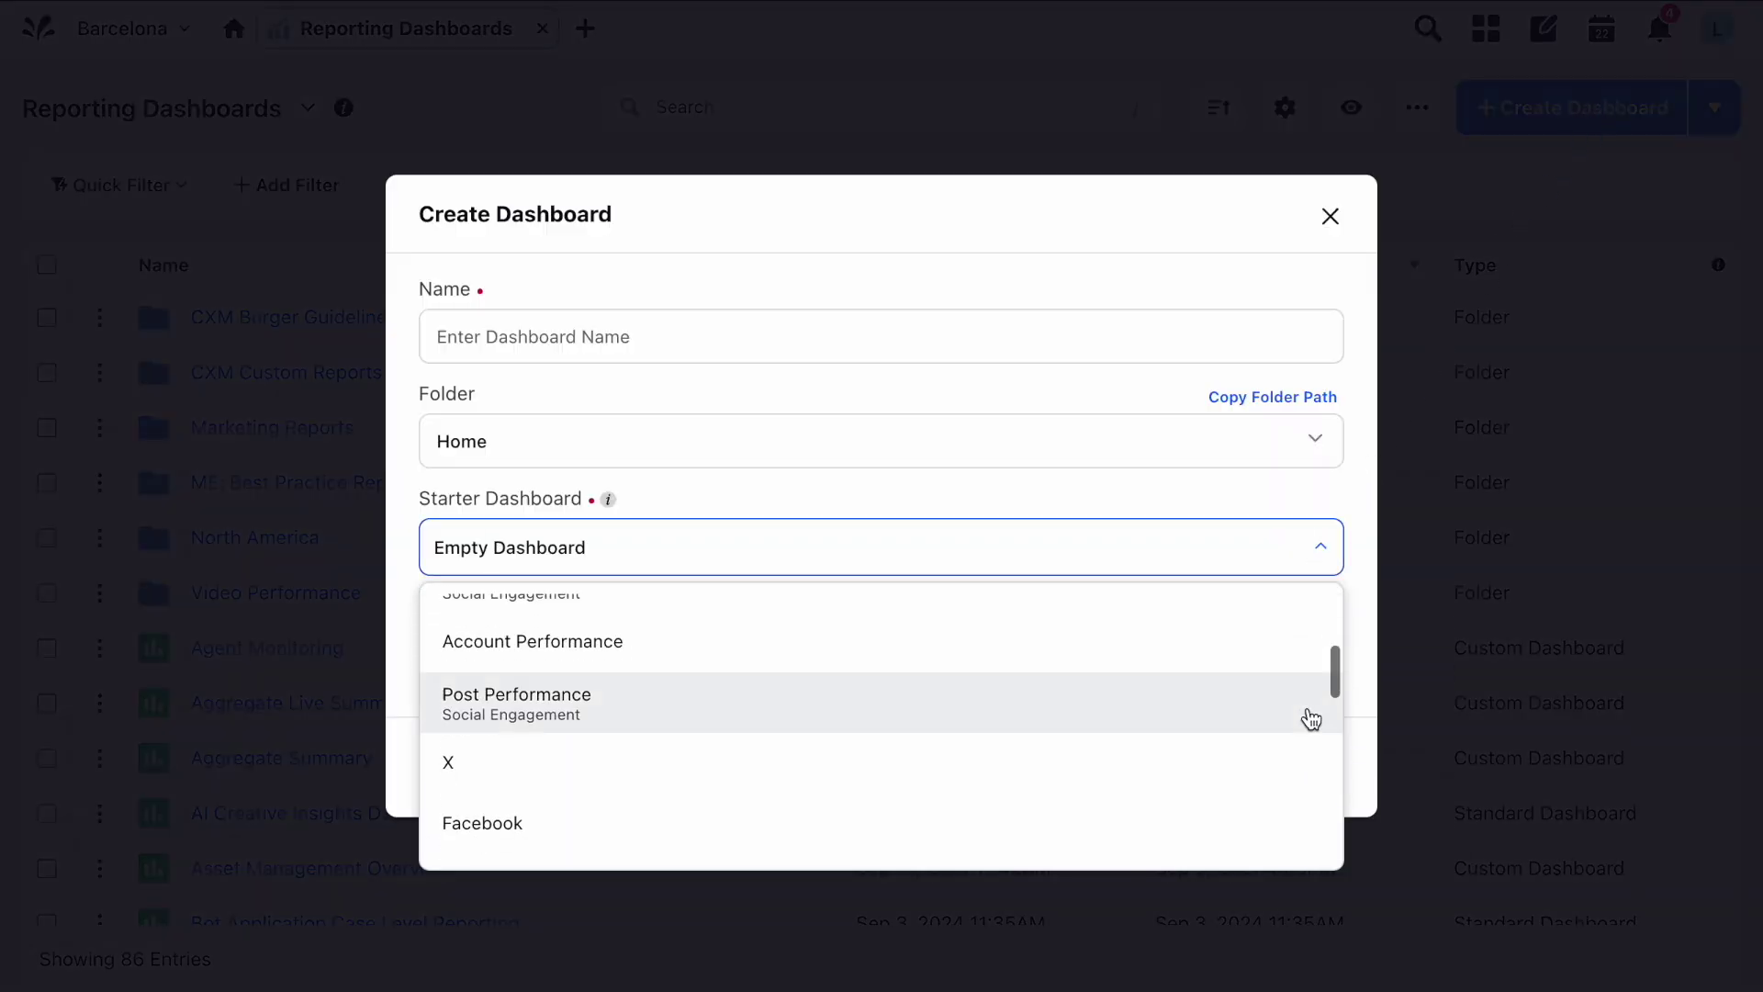
scroll(1309, 717, up, 7)
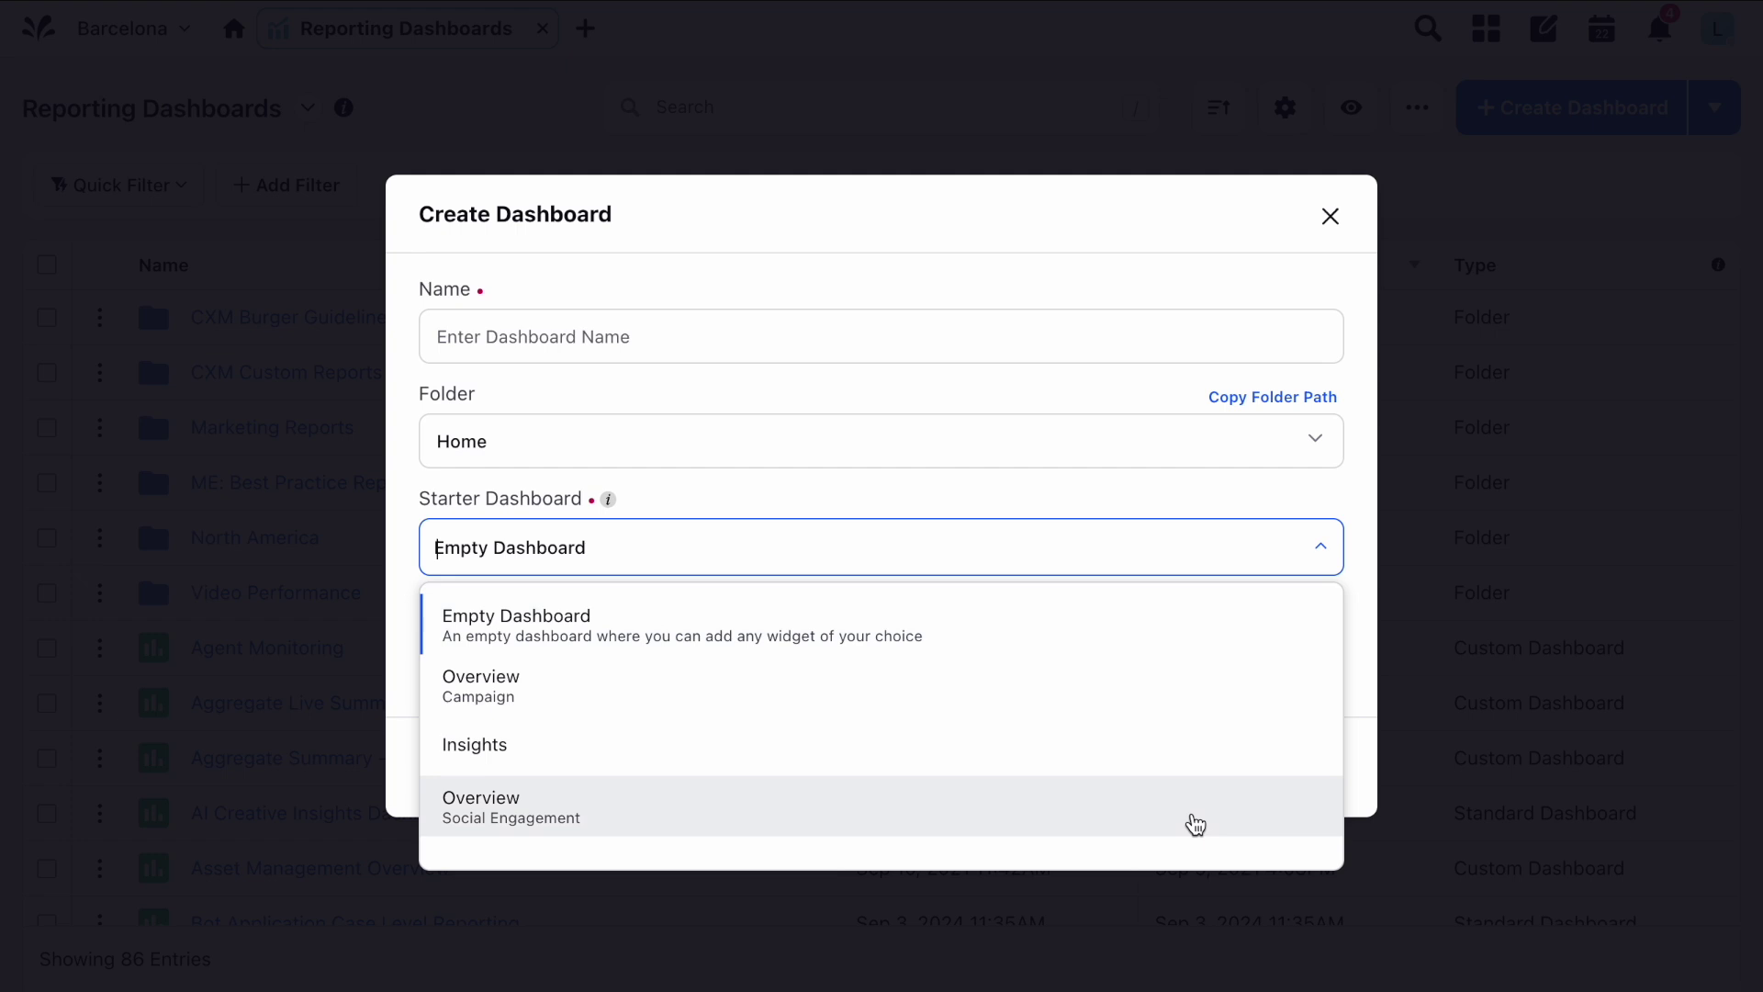
click(1195, 824)
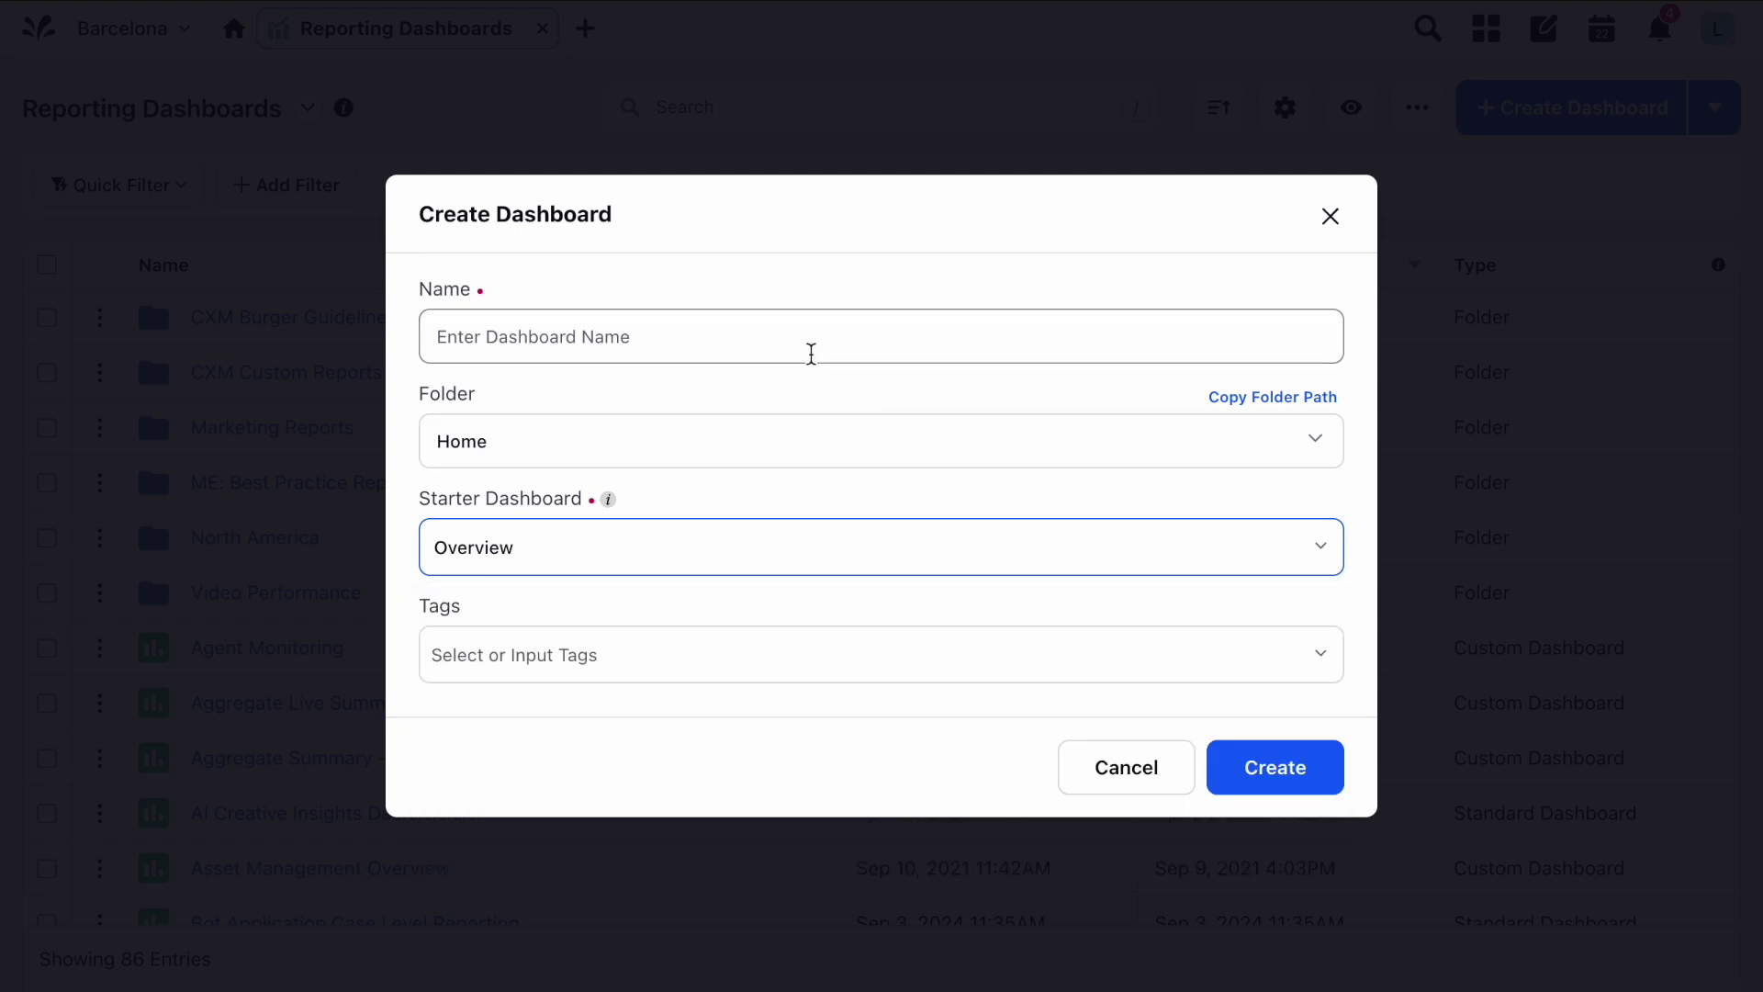
click(806, 342)
text(Exec O)
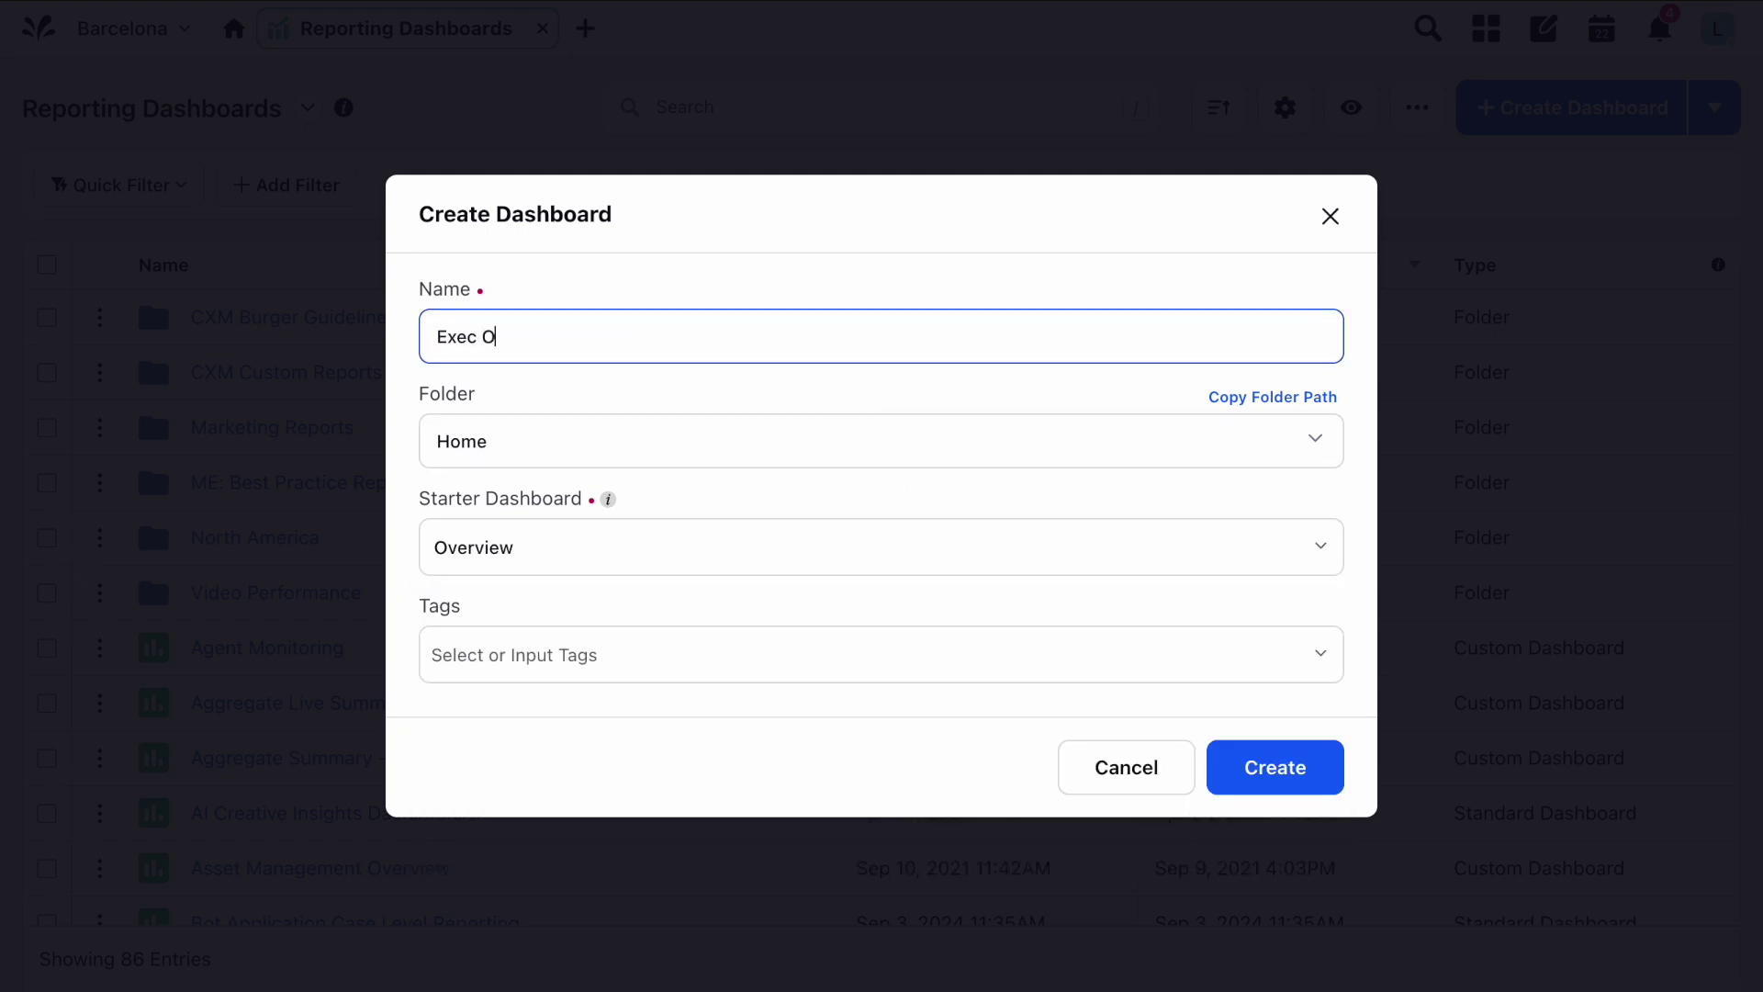
text(verview)
click(1269, 785)
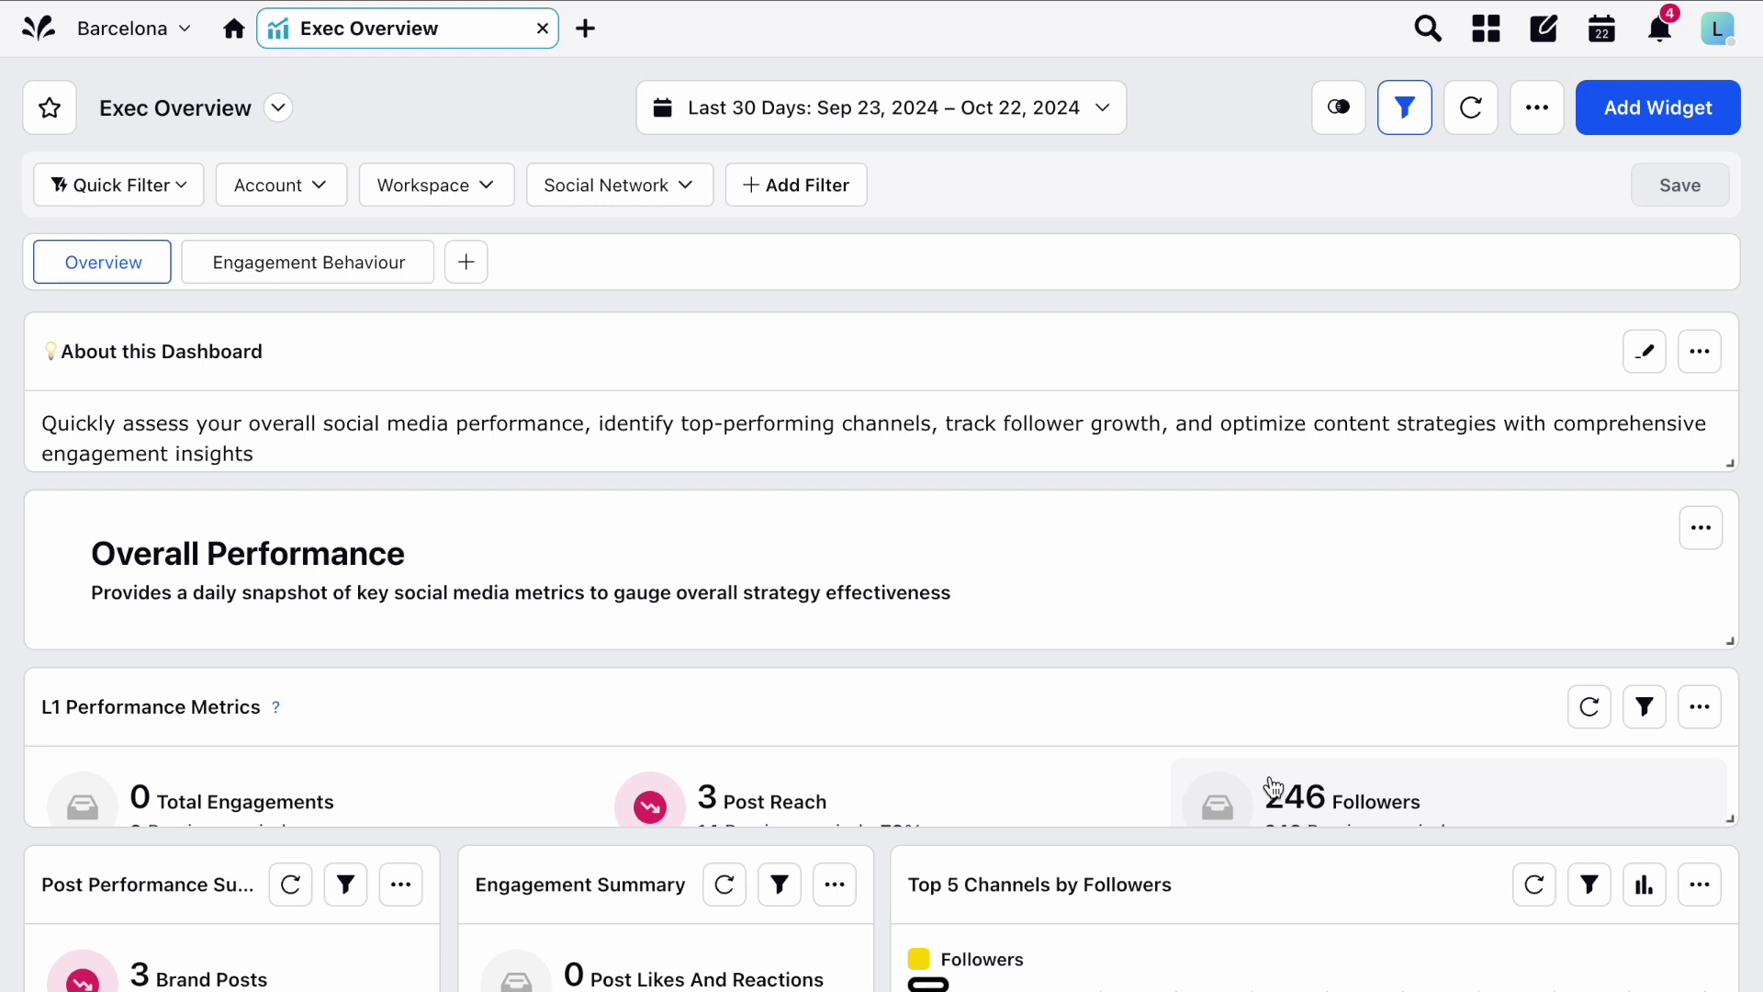
Add the 'Which age group is talking about my Facebook Page?' widget from the Widget Library
click(1673, 122)
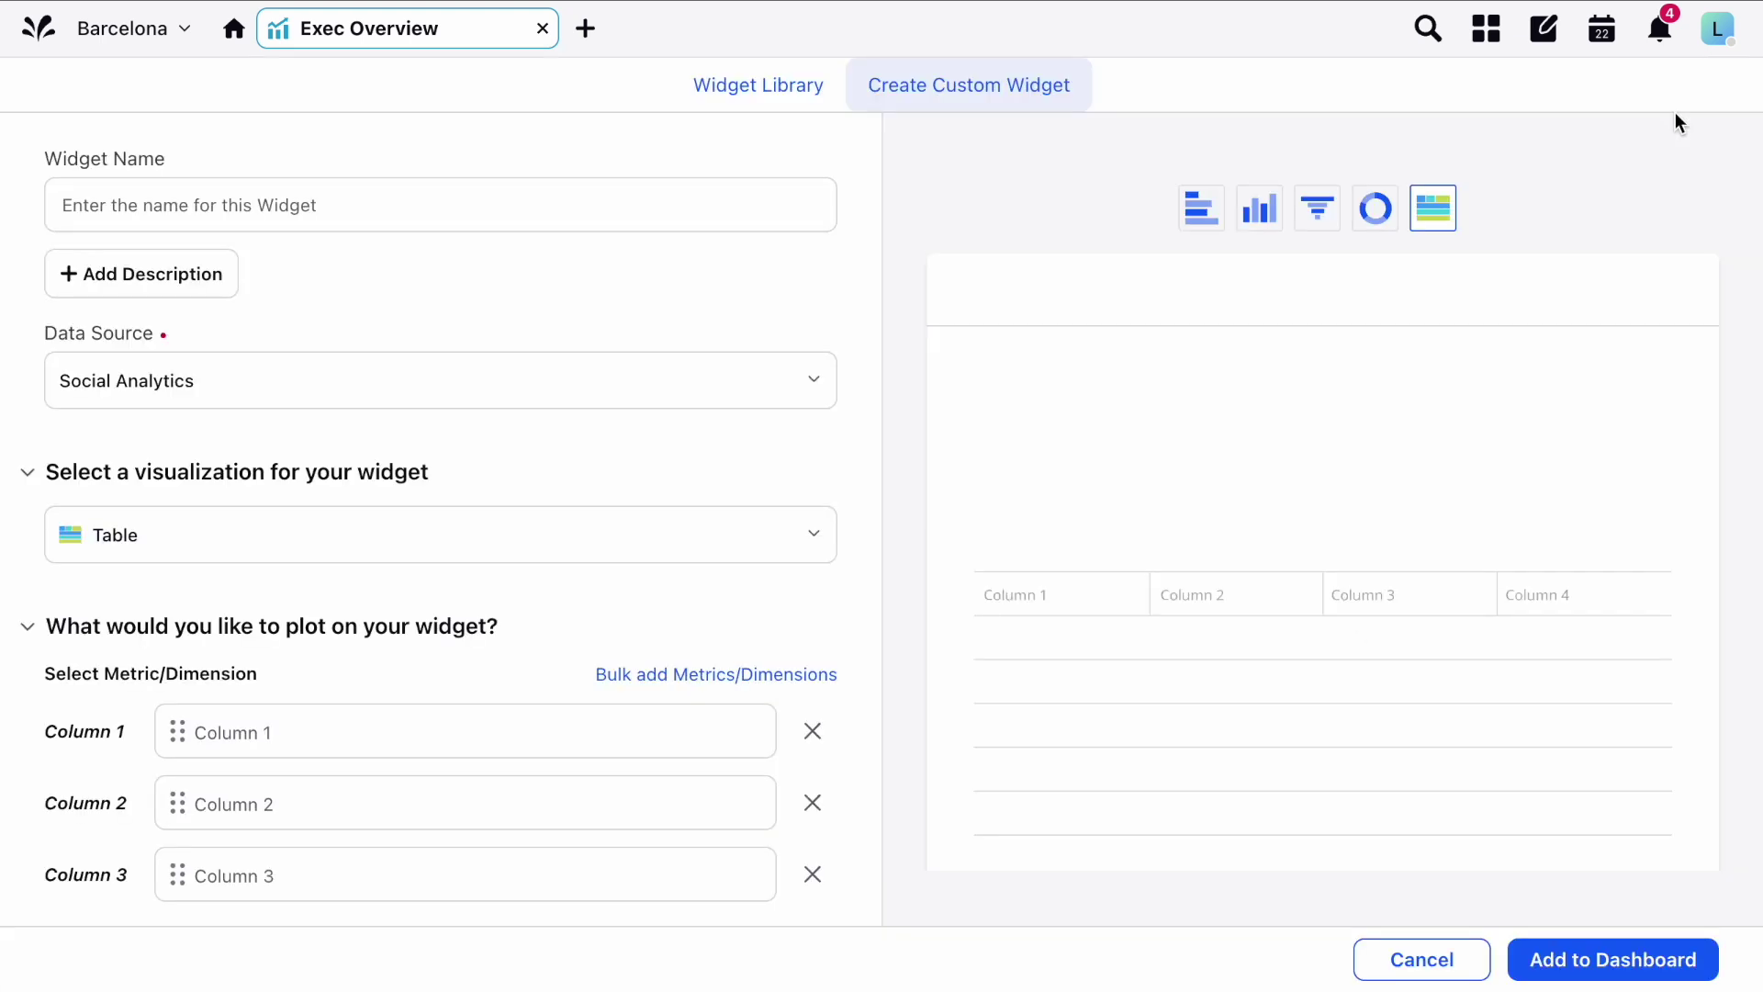
scroll(791, 488, down, 5)
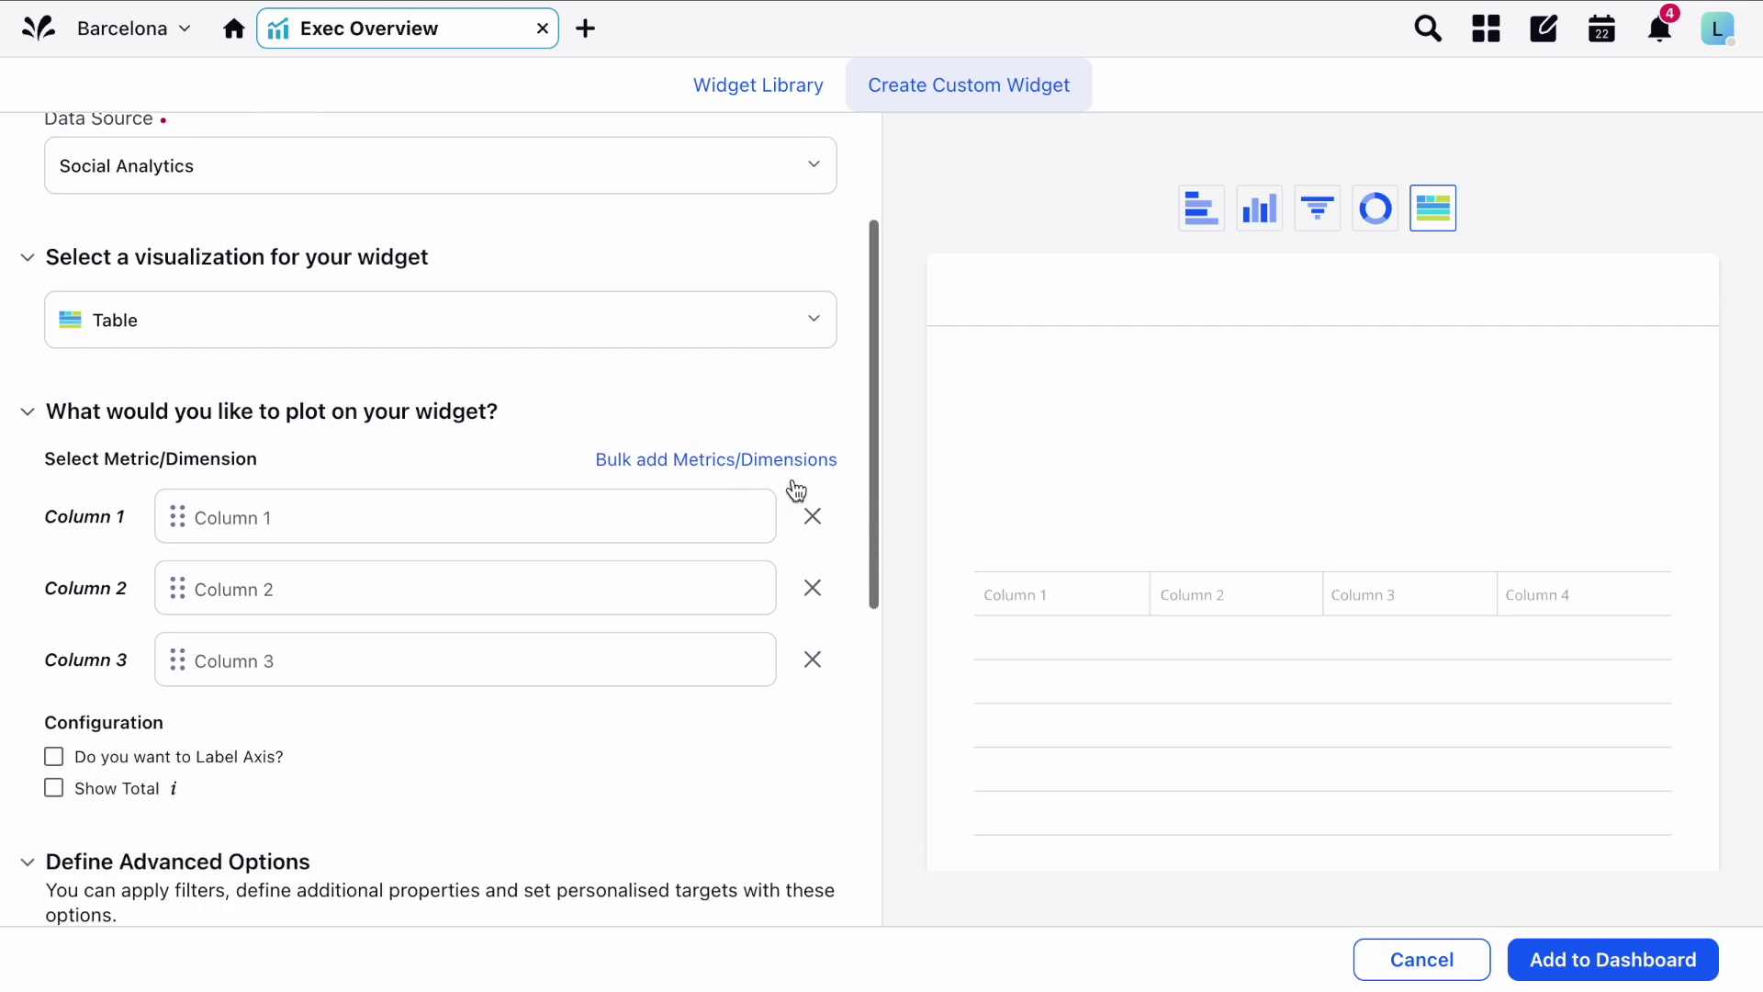
scroll(795, 491, up, 5)
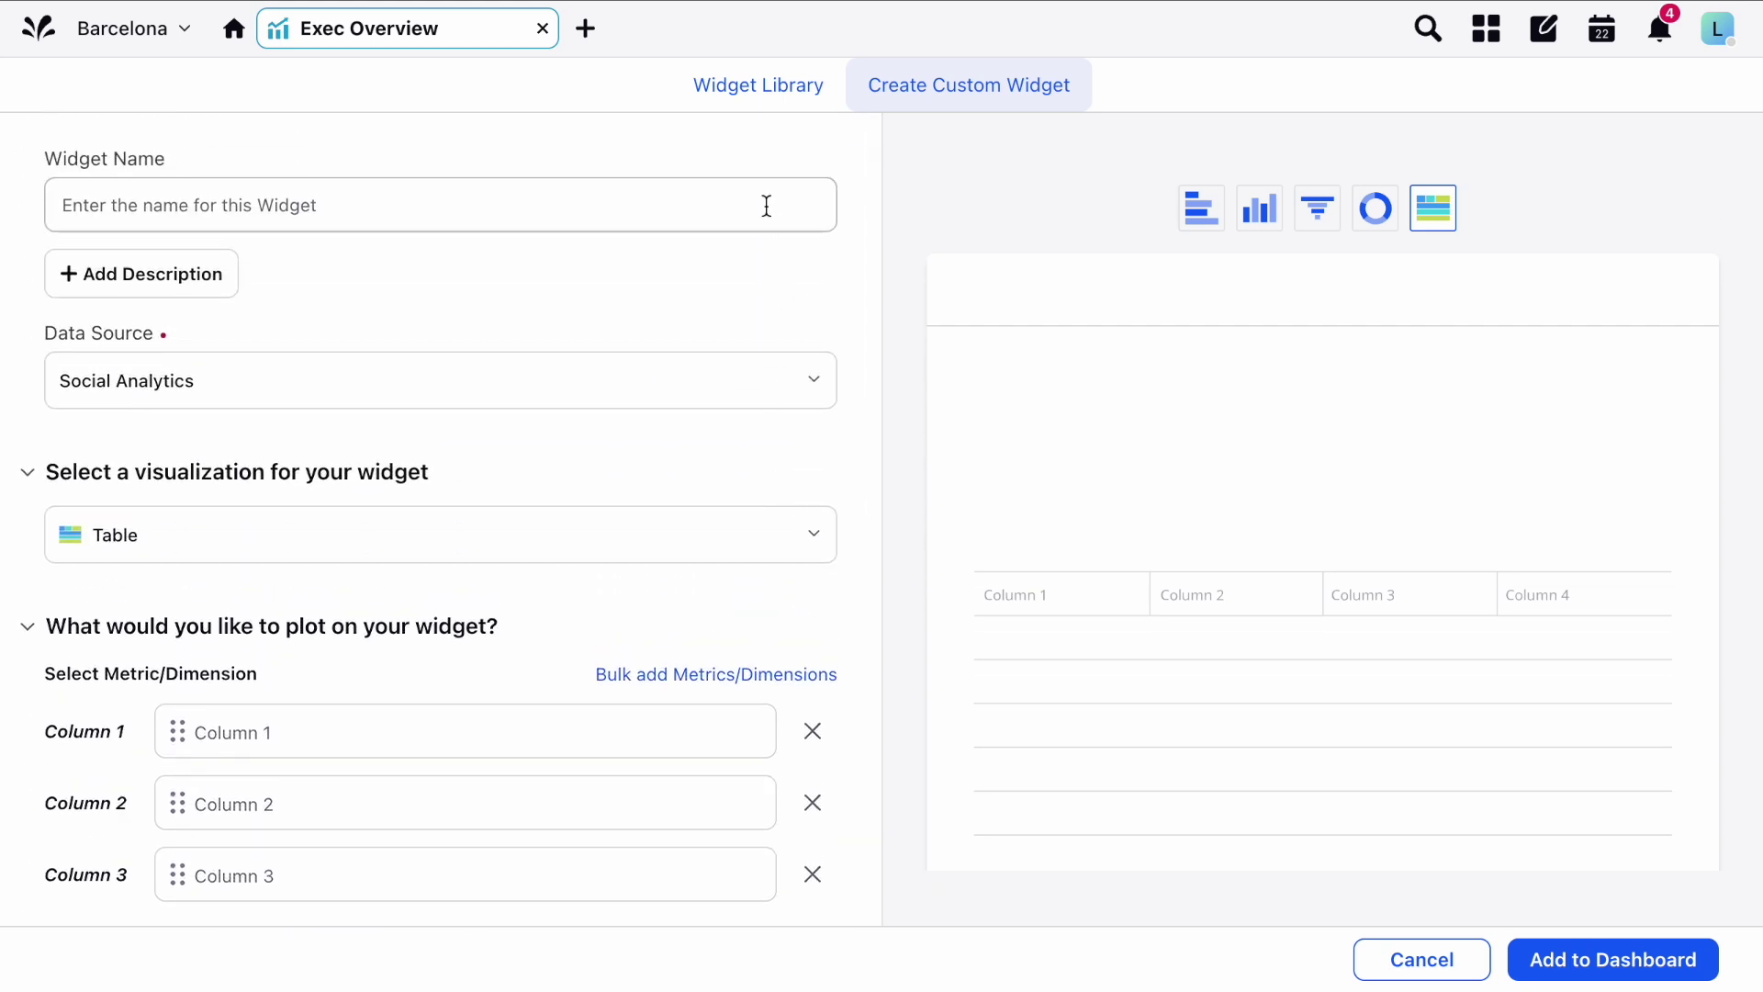
click(725, 88)
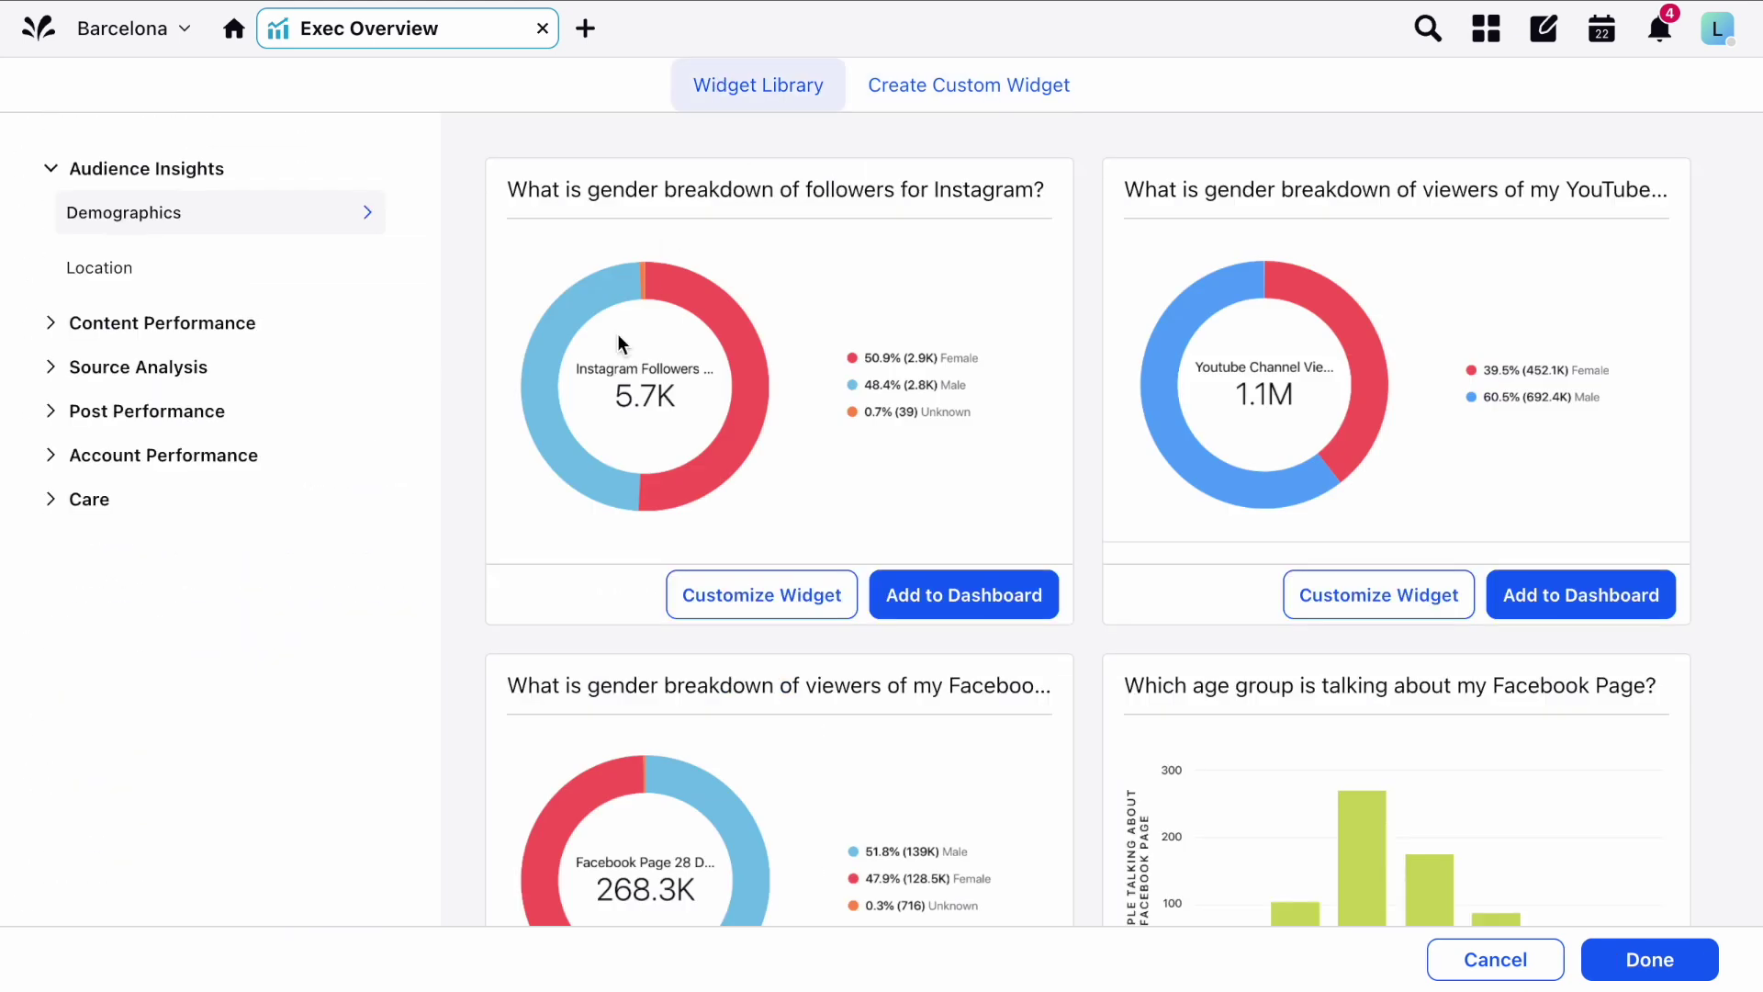
scroll(492, 642, down, 6)
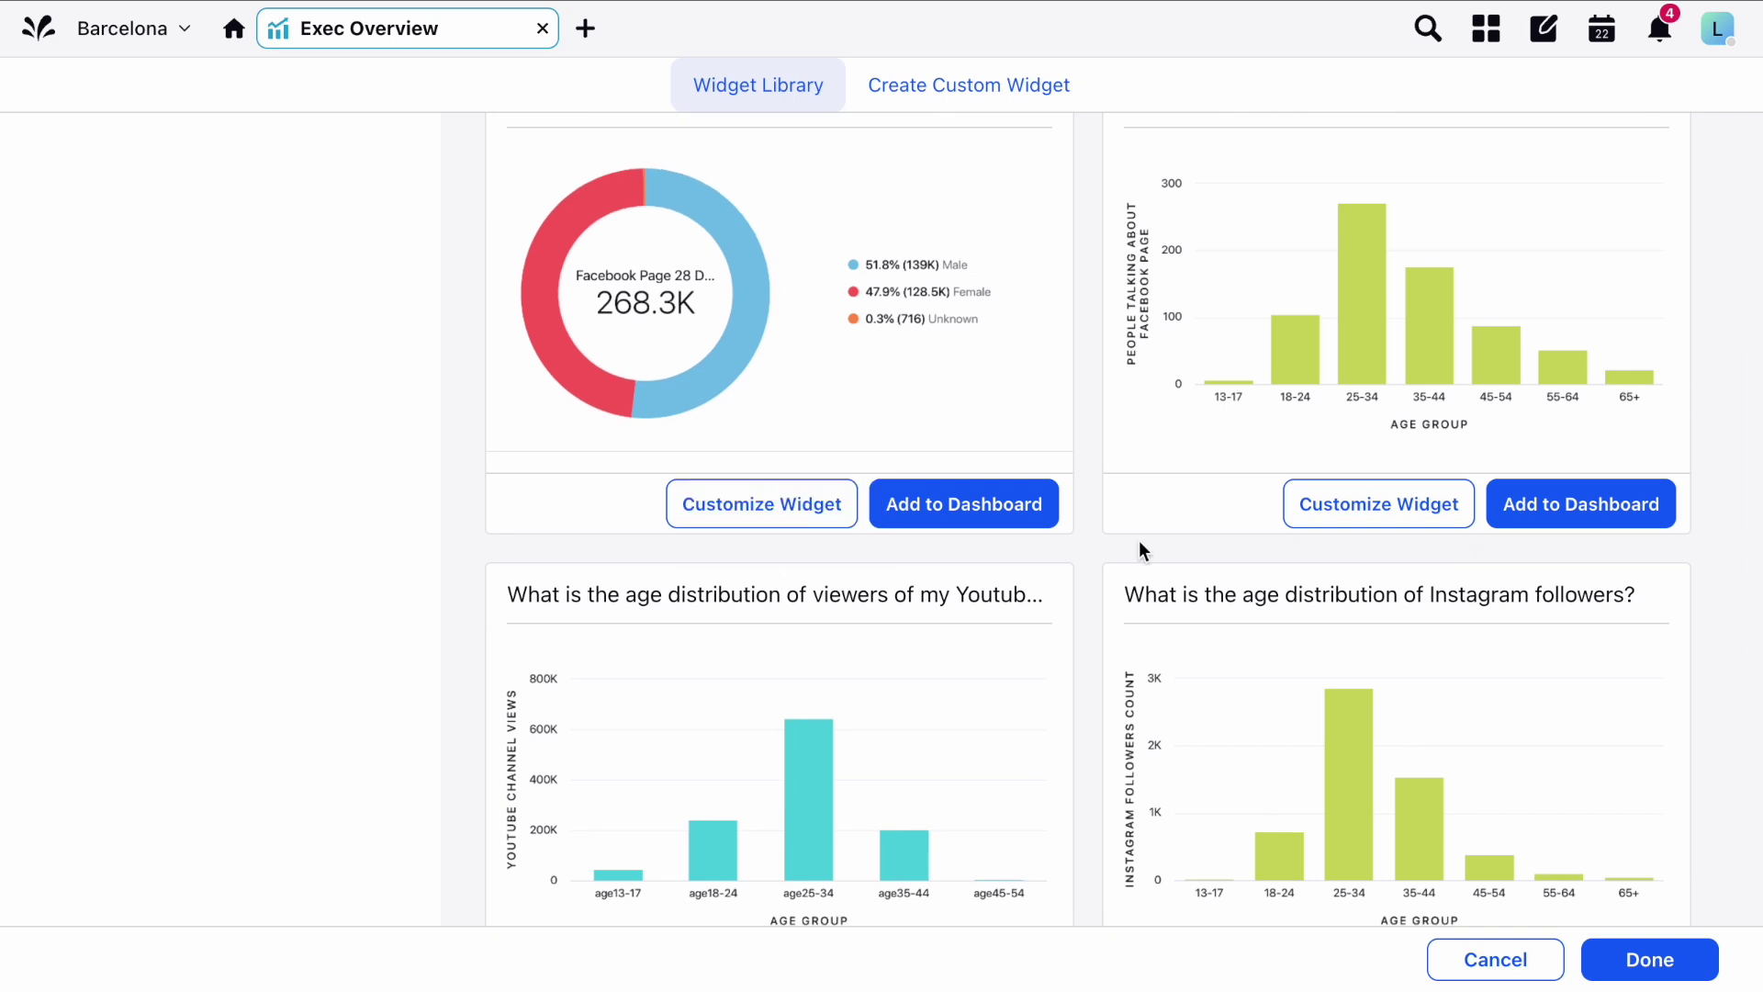
click(1567, 505)
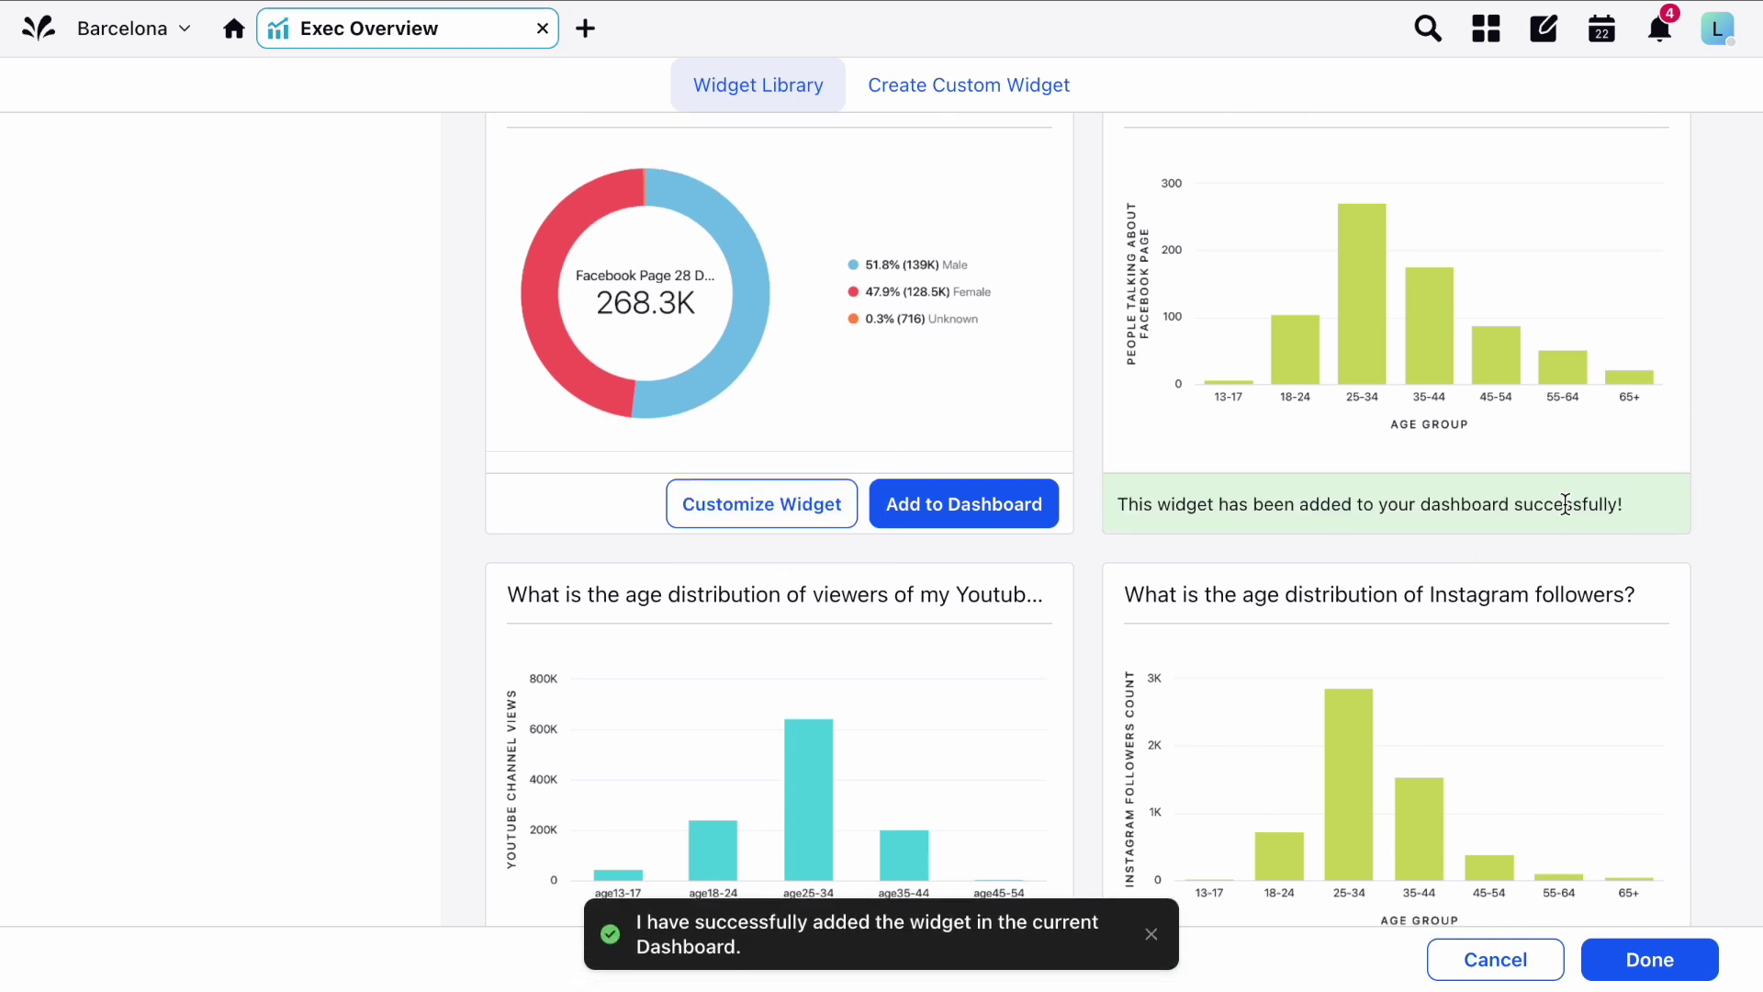
click(1637, 956)
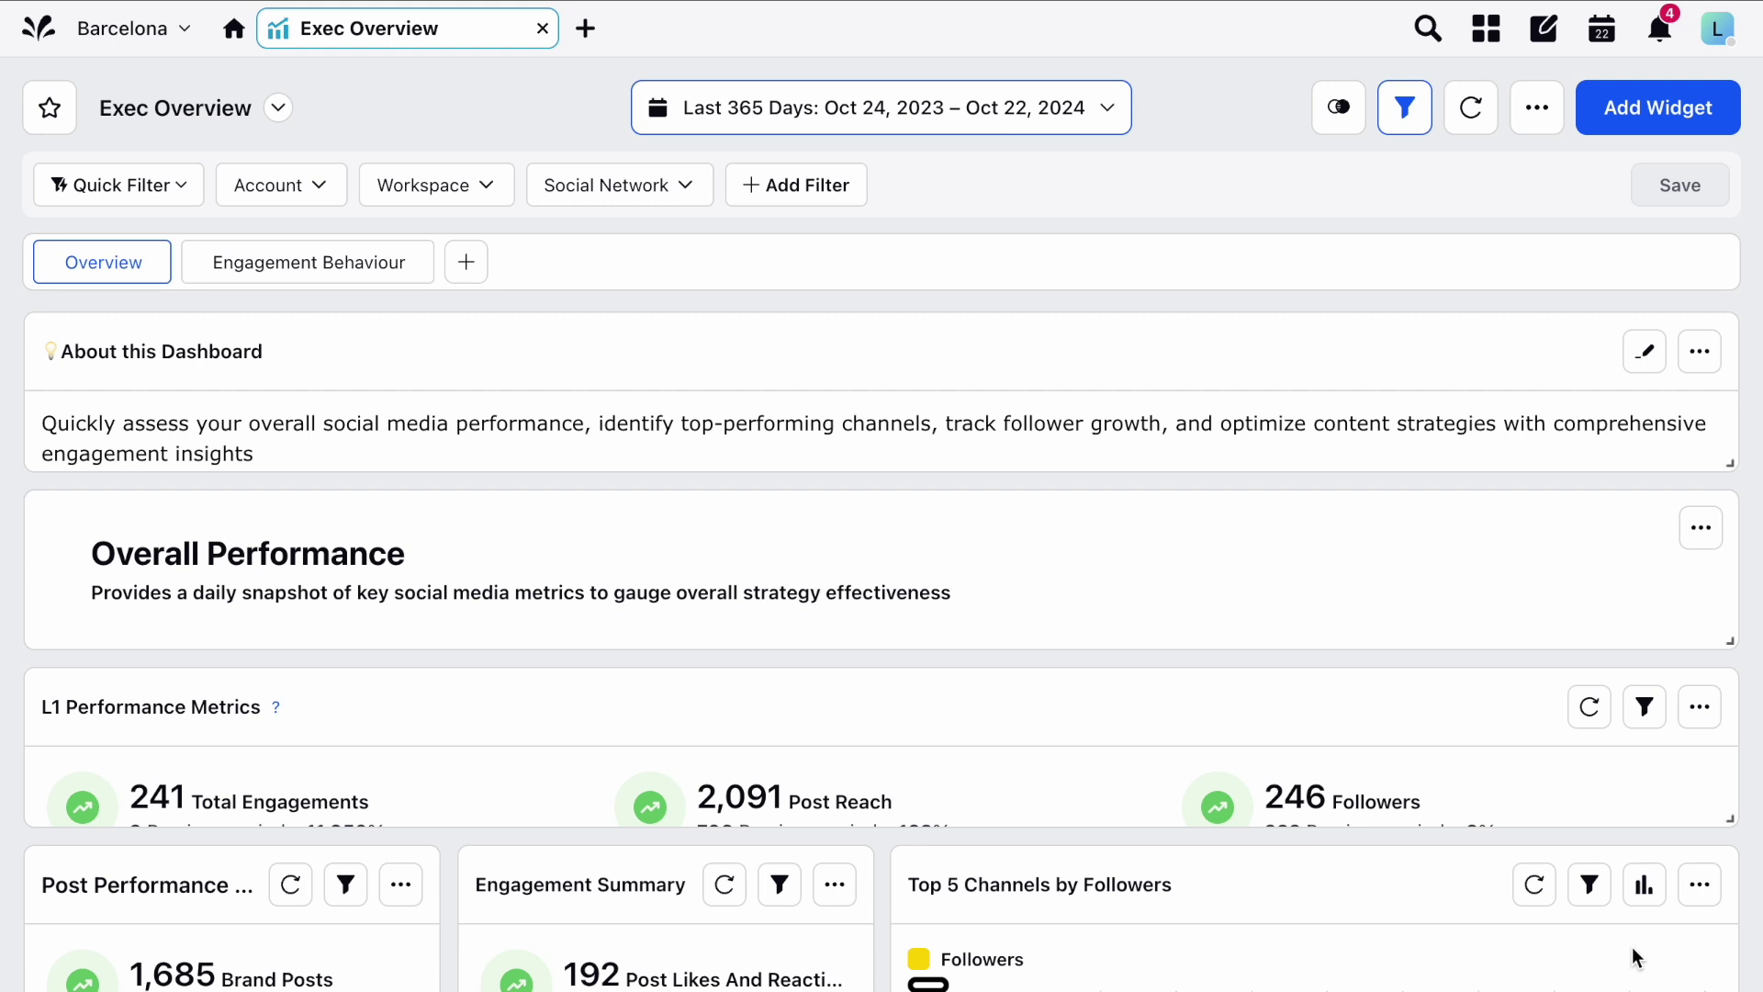
Inspect the Engagement Summary widget's options and filter settings
scroll(1638, 956, down, 4)
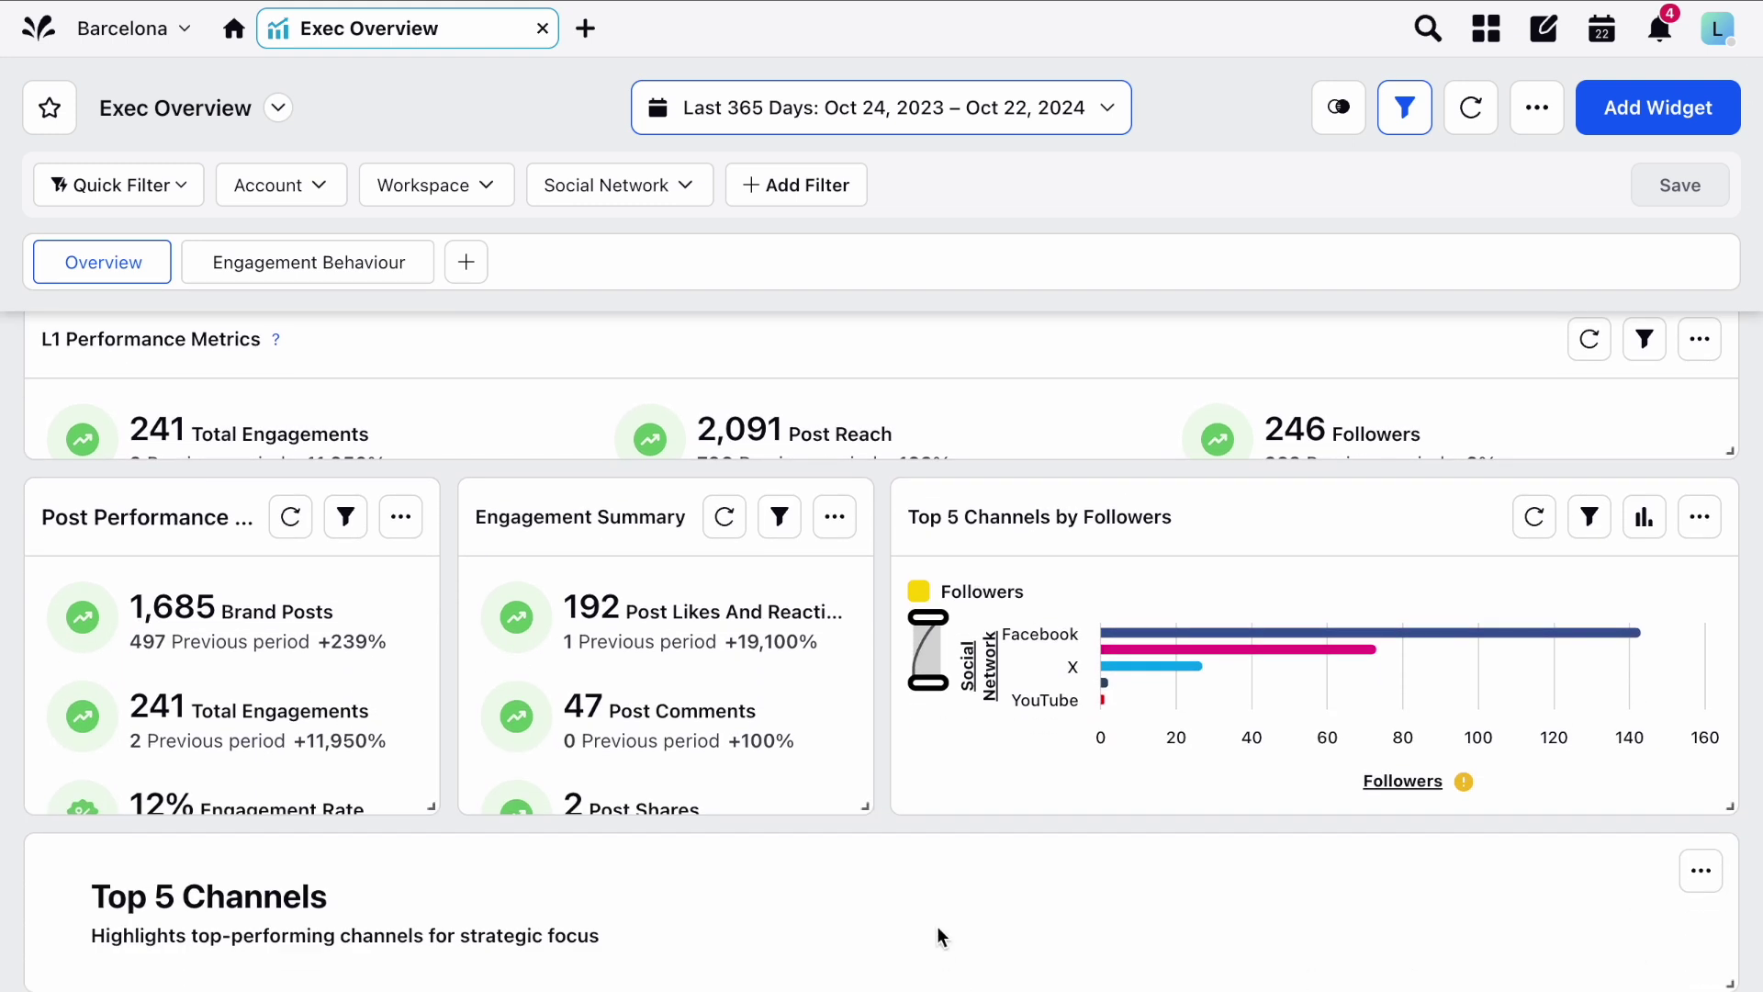
click(835, 518)
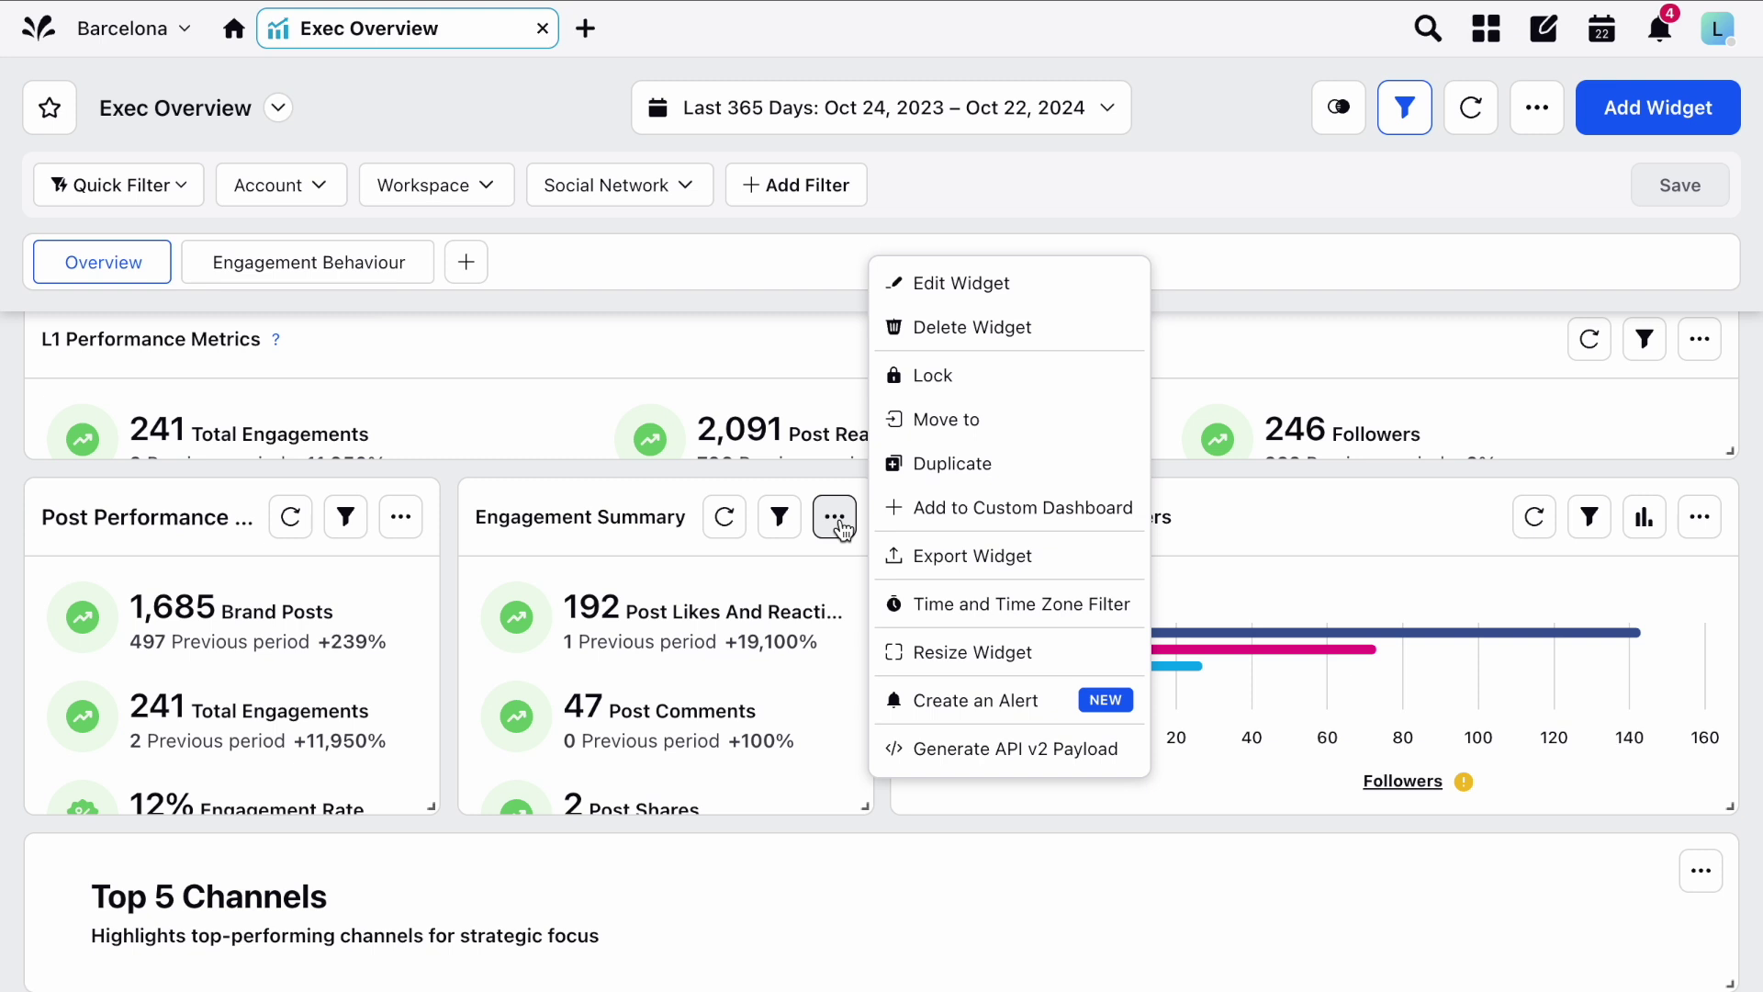
click(838, 524)
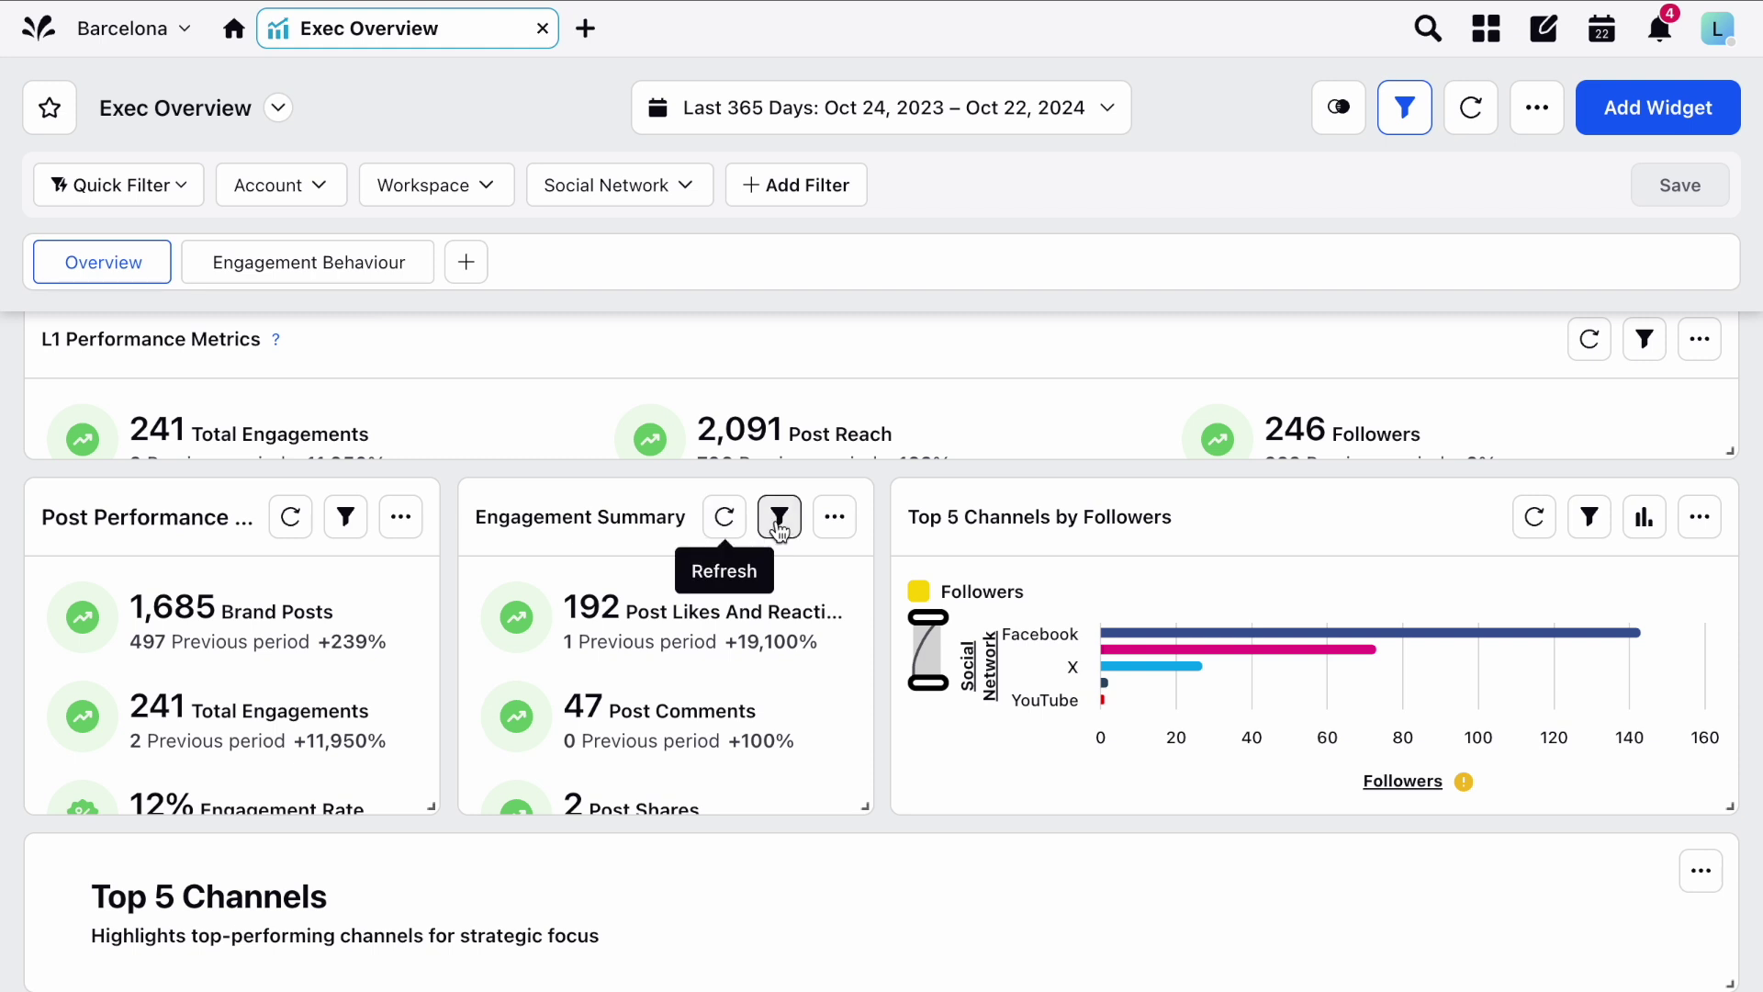
click(779, 520)
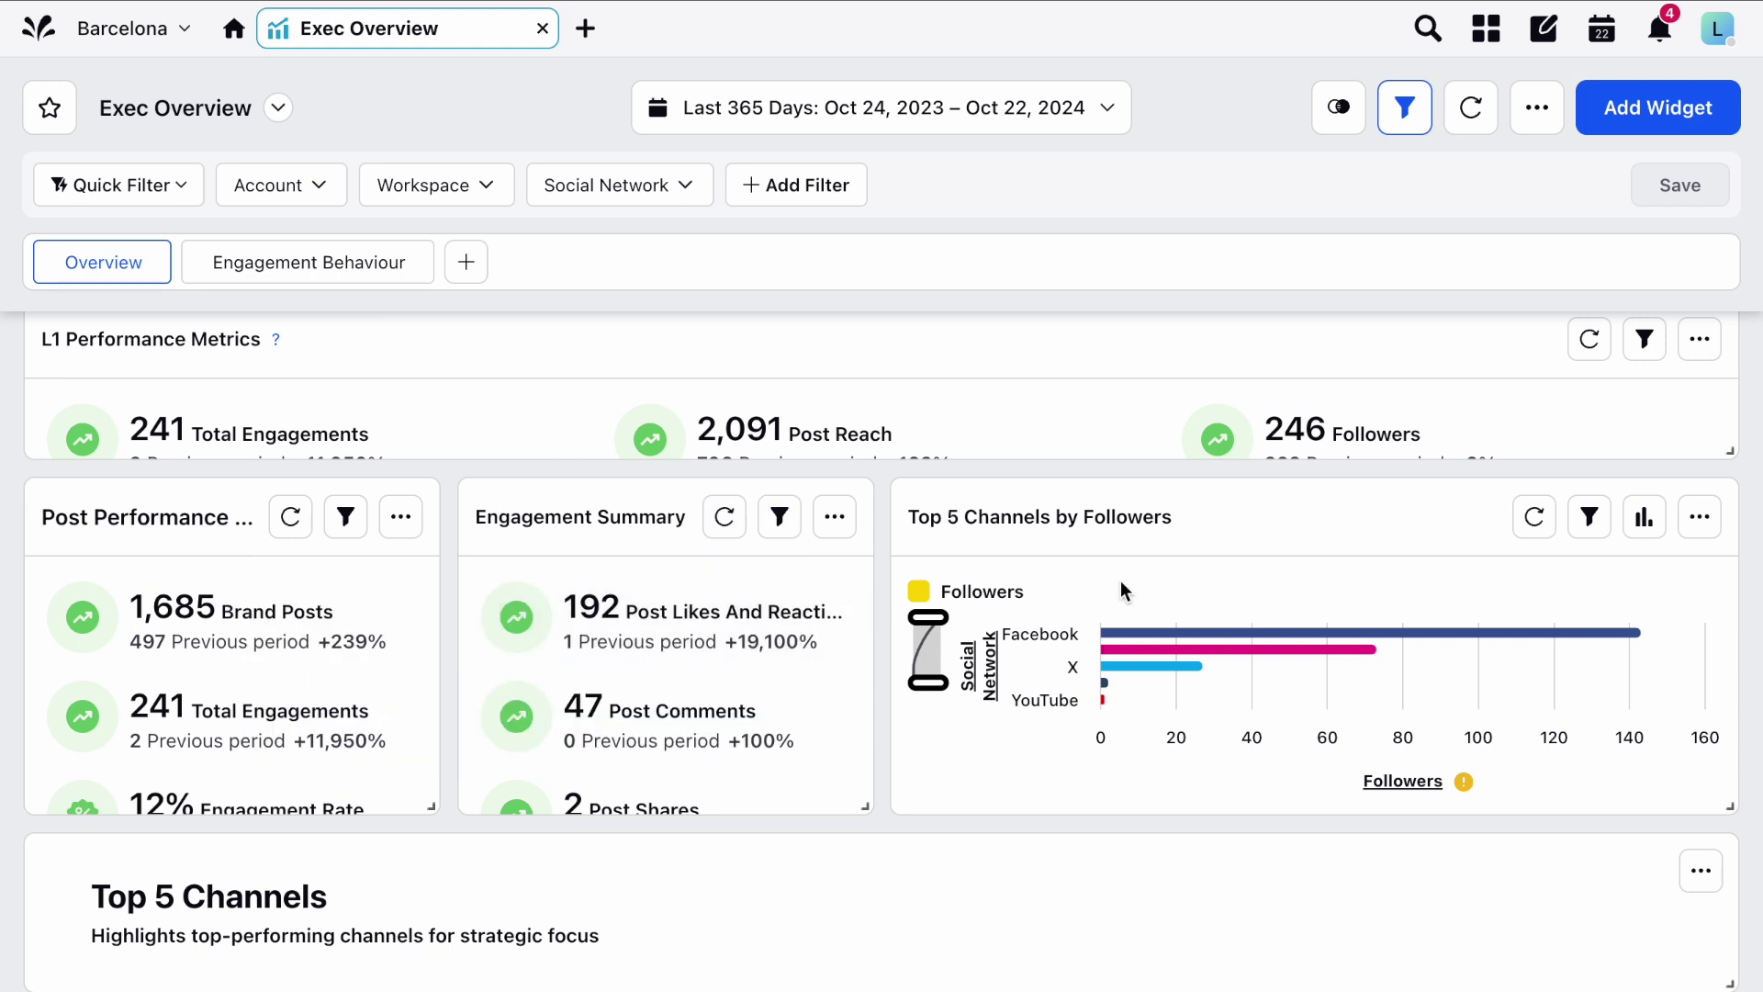
Switch Channels by Total Engagements to a Pie Chart showing 241 engagements across five channels
scroll(1664, 520, down, 6)
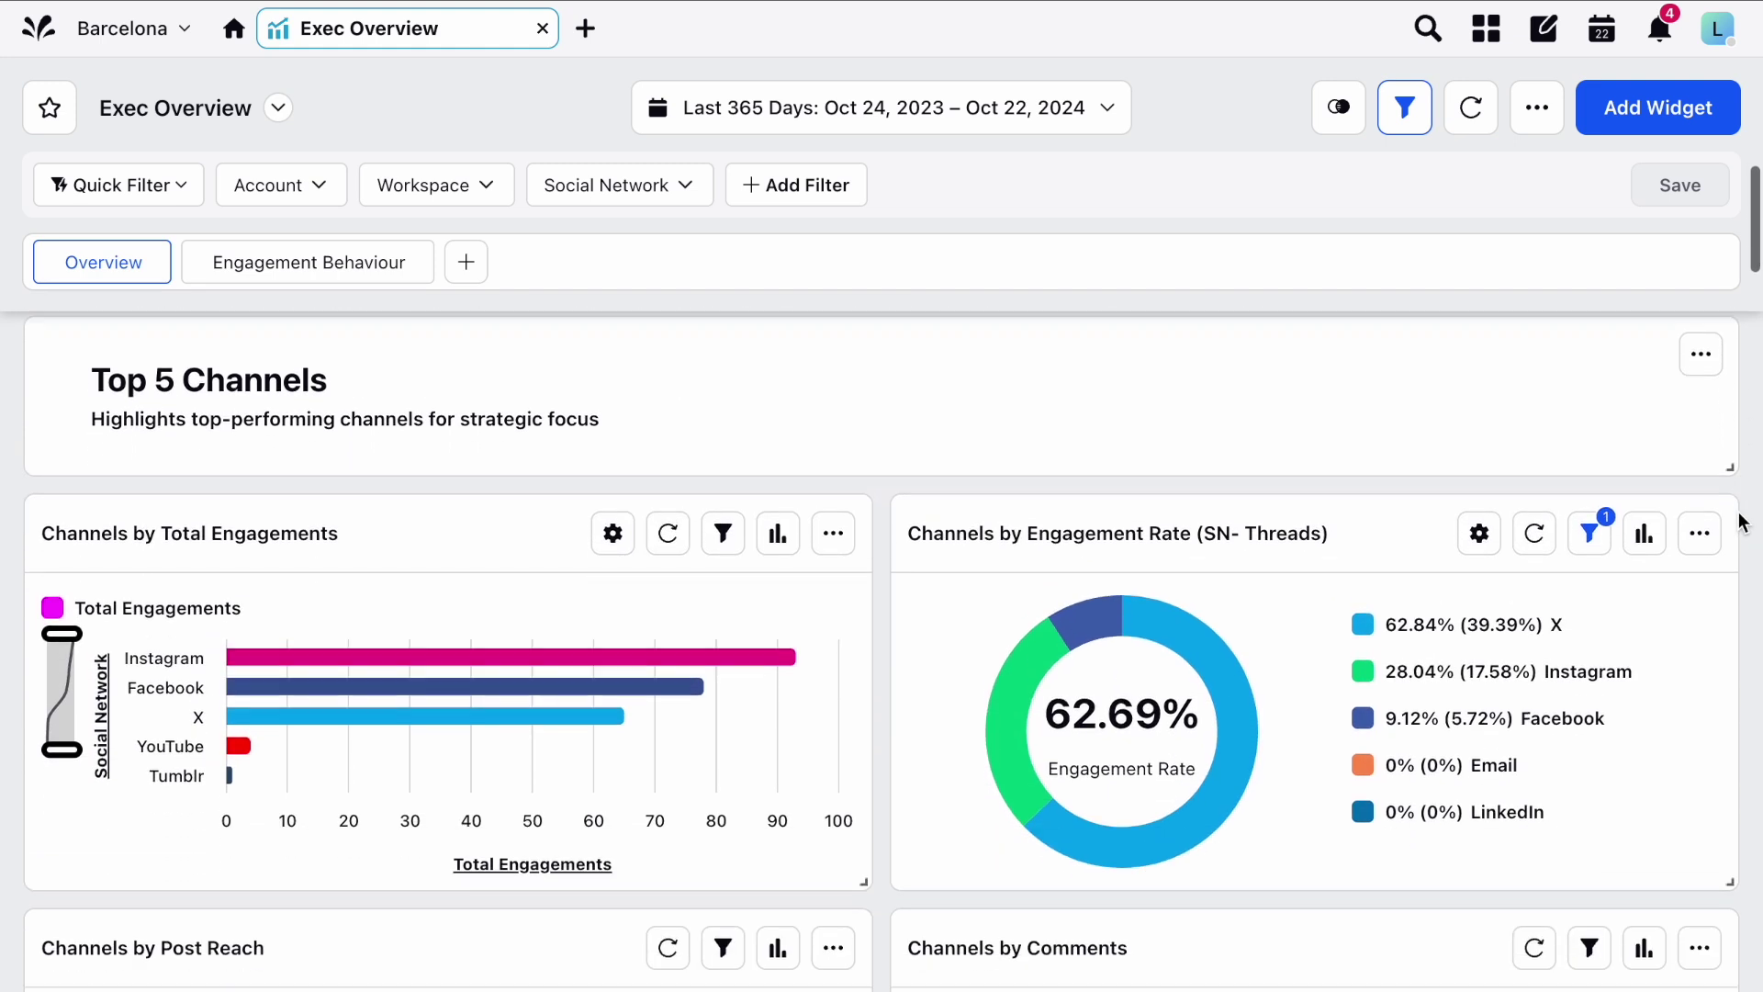
click(612, 480)
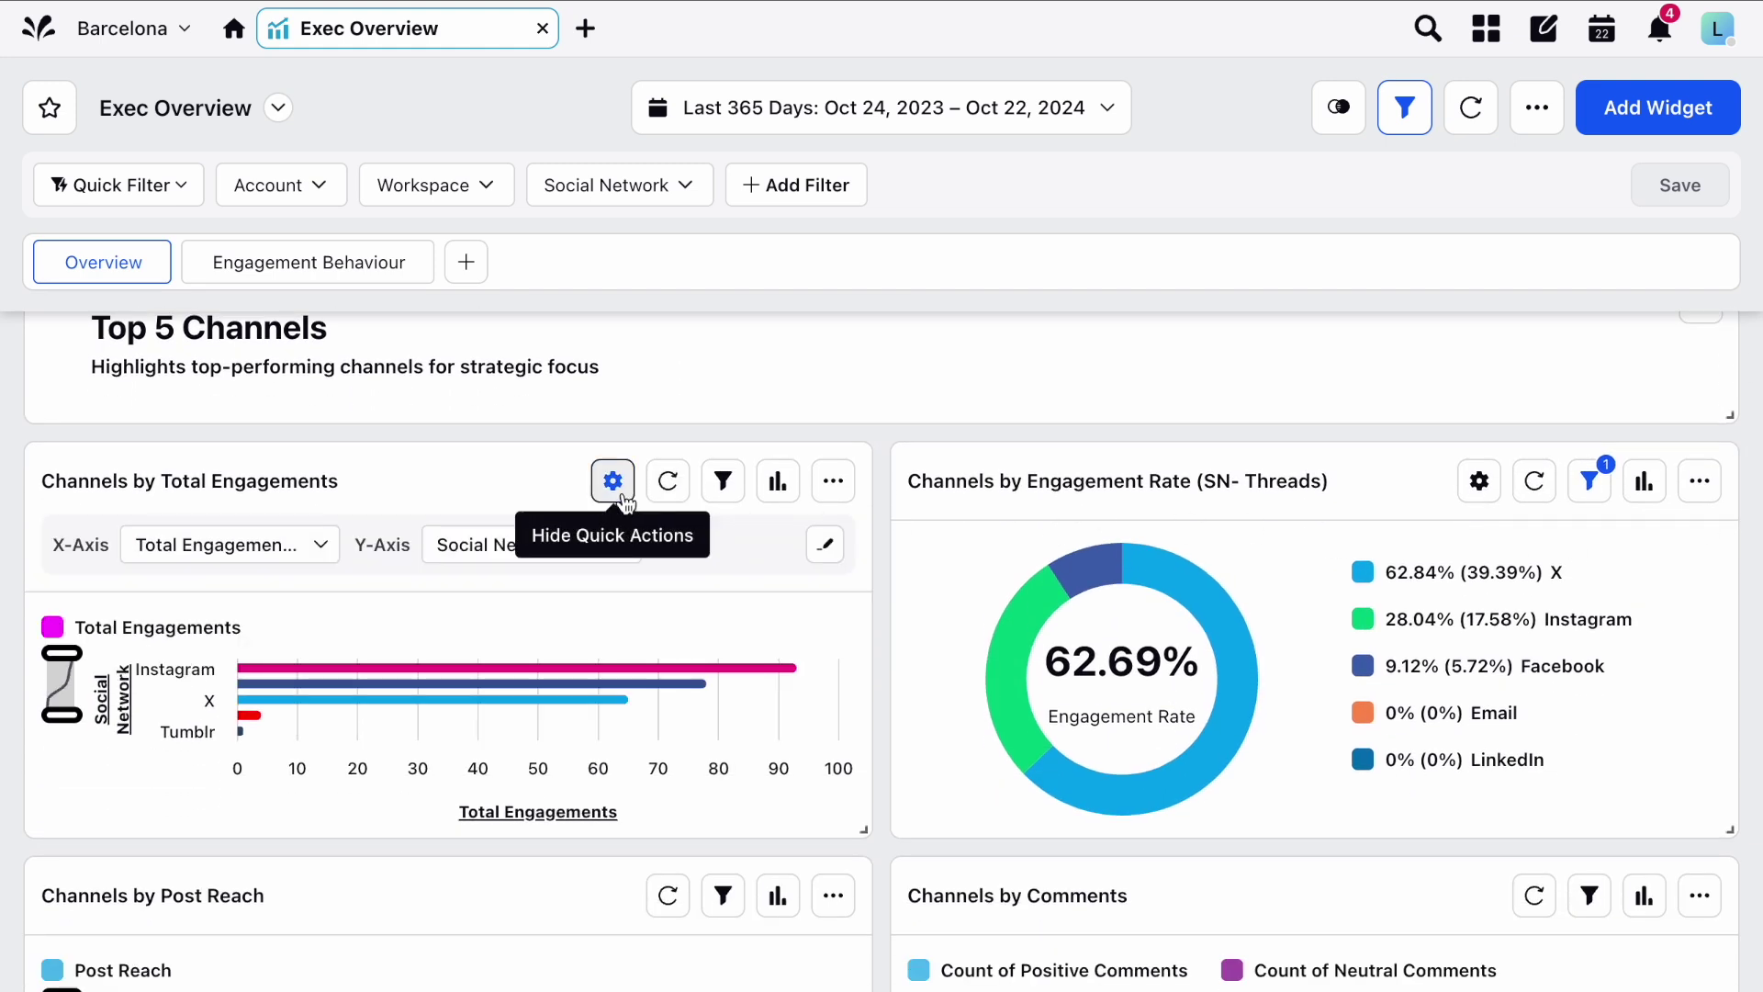
click(613, 480)
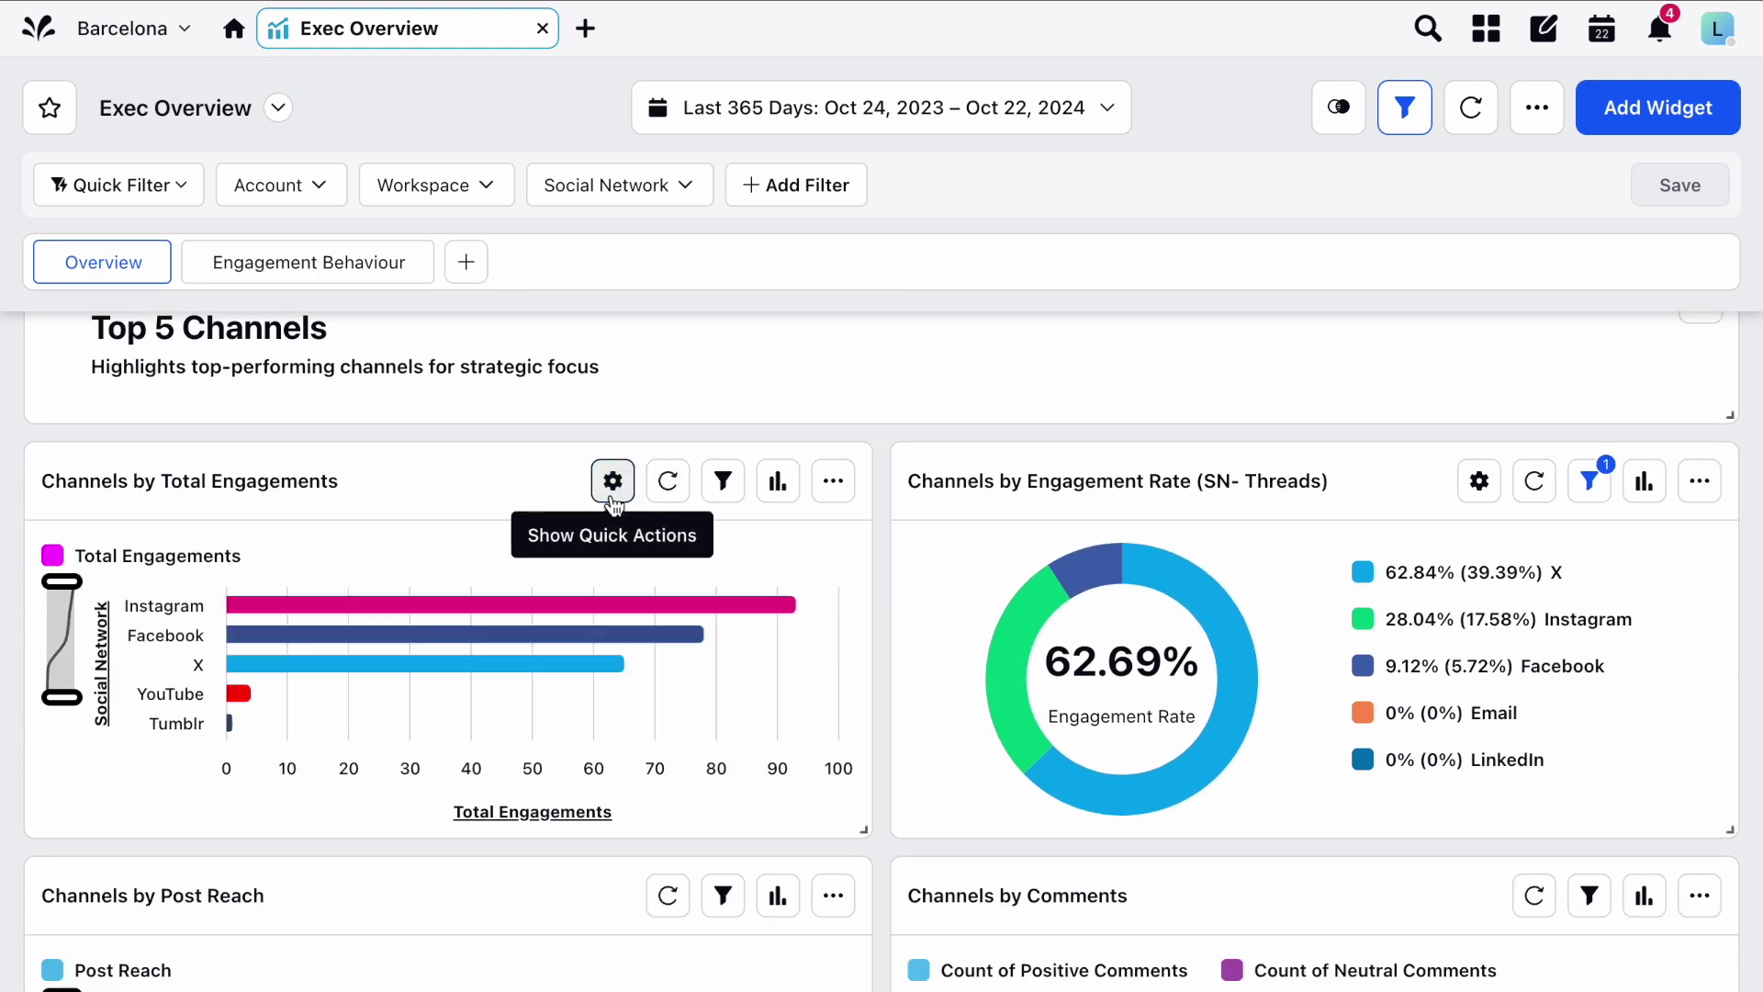
click(776, 505)
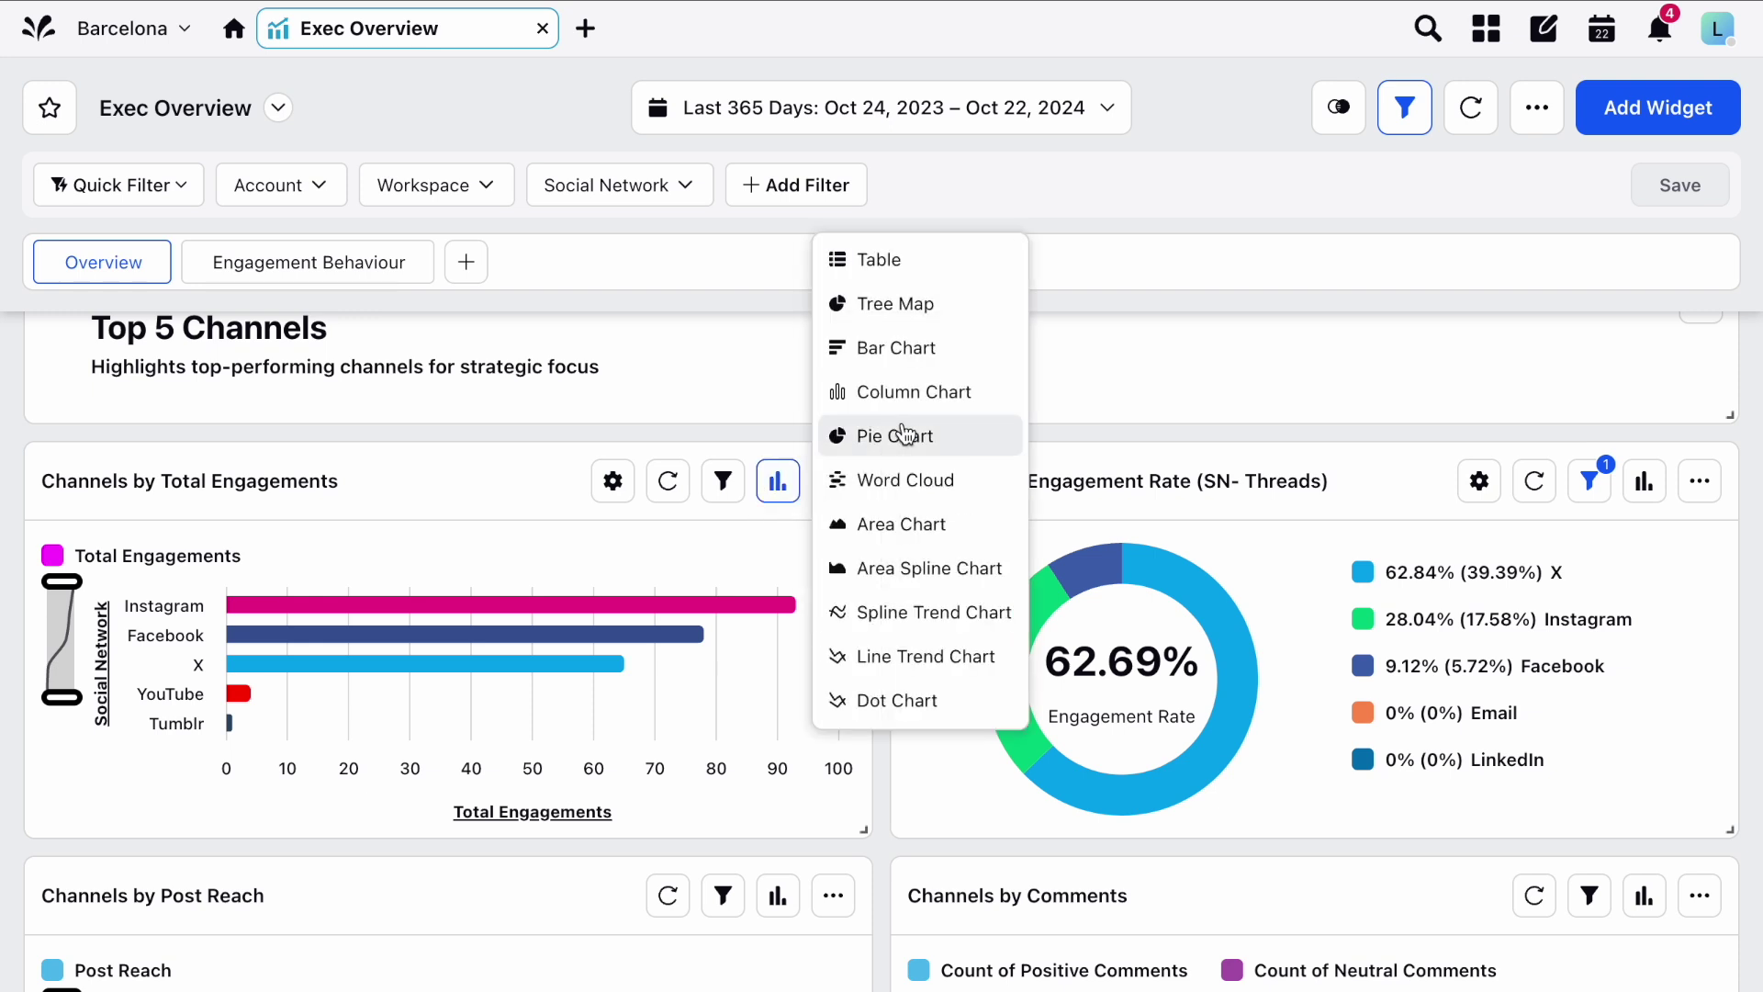
click(902, 433)
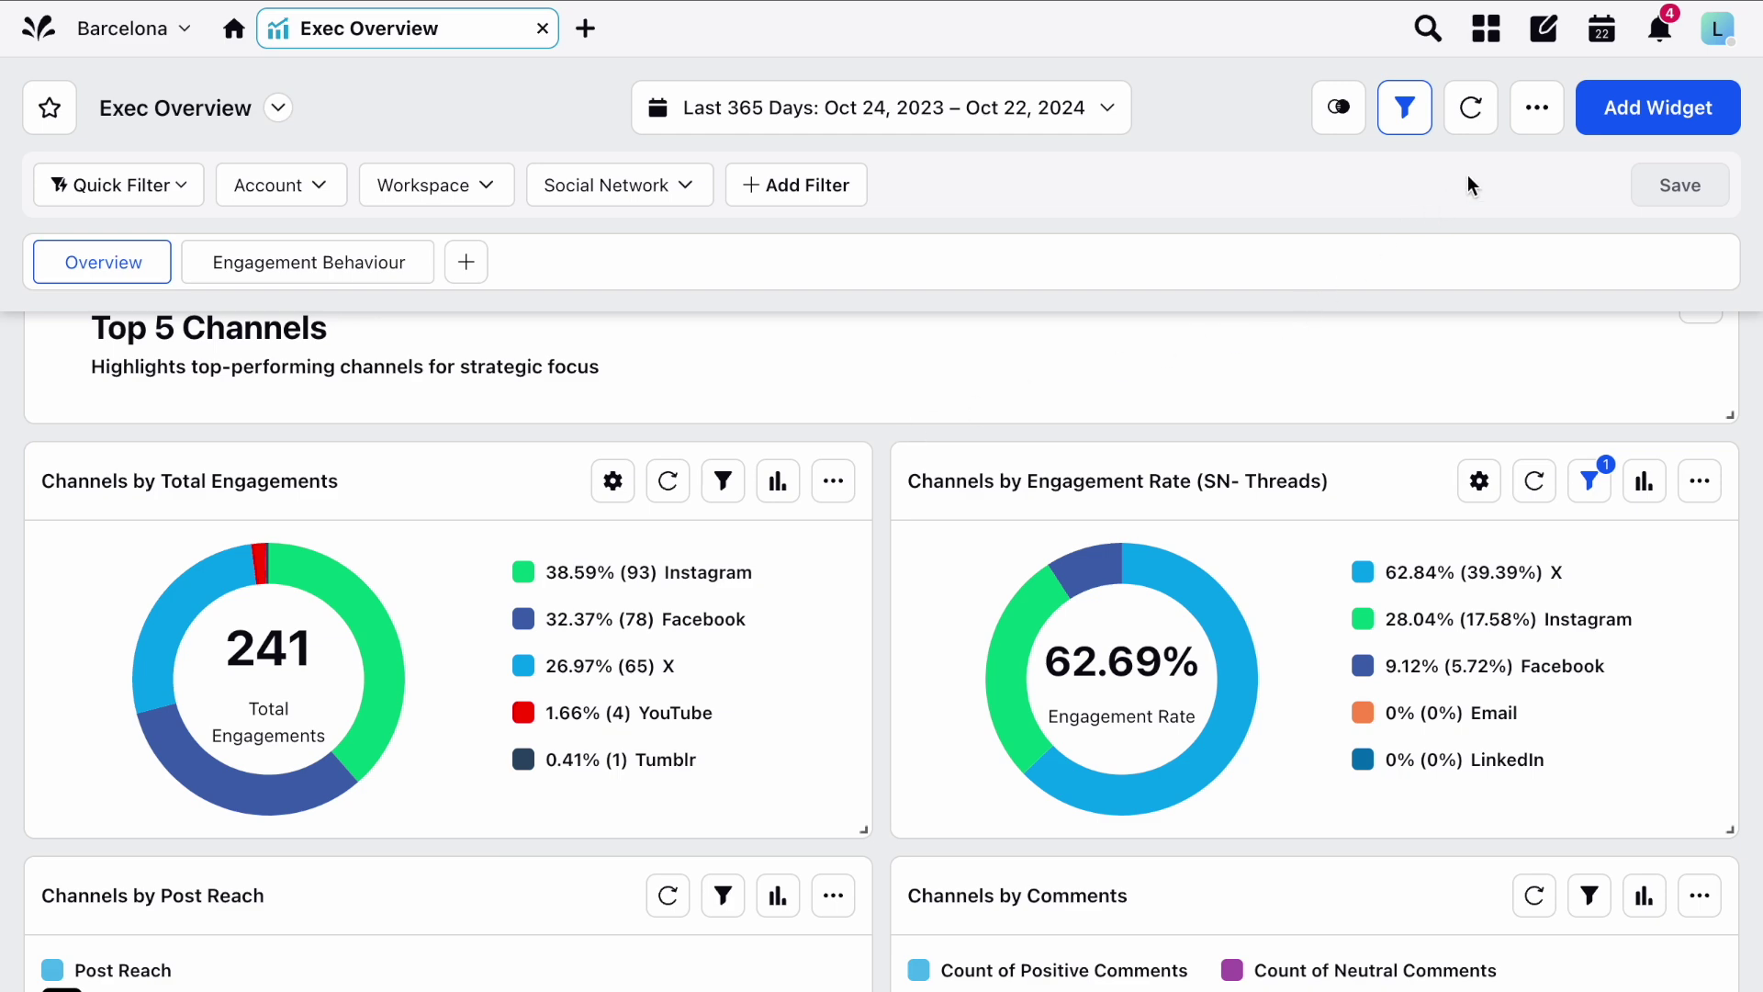
Move L1 Performance Metrics up beside a half-width About this Dashboard and save the layout
click(1534, 112)
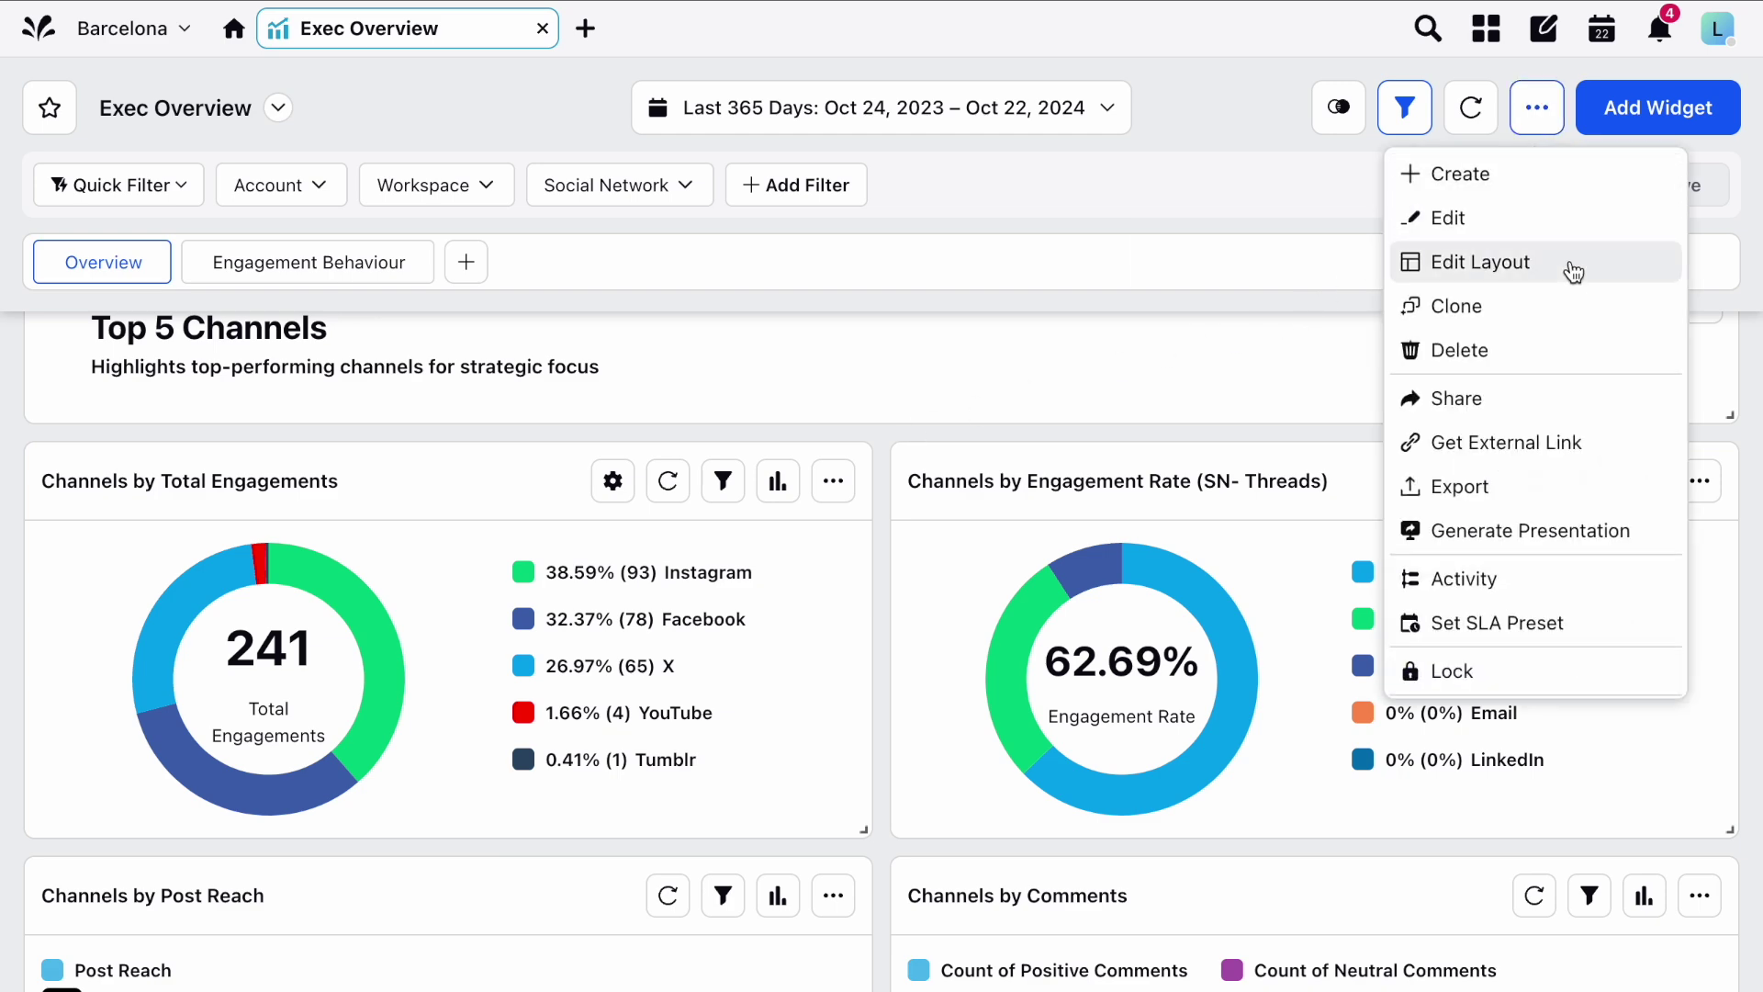
click(1570, 264)
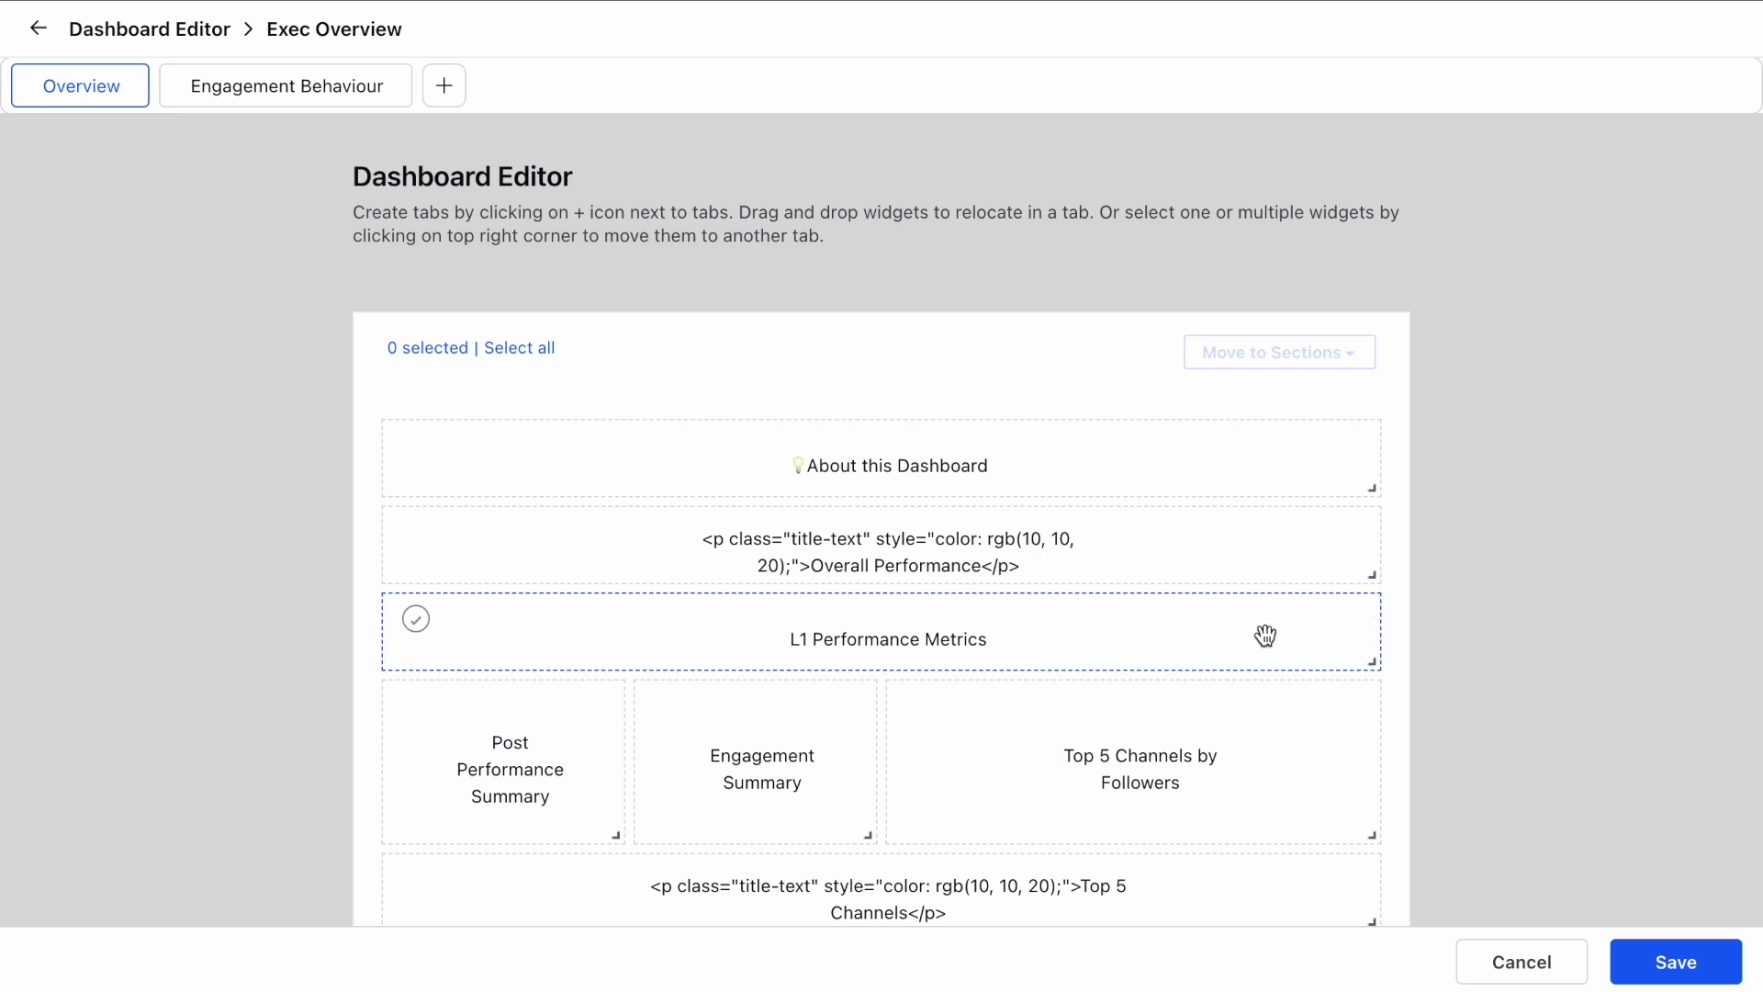
drag(1259, 625, 1259, 519)
drag(1372, 488, 884, 494)
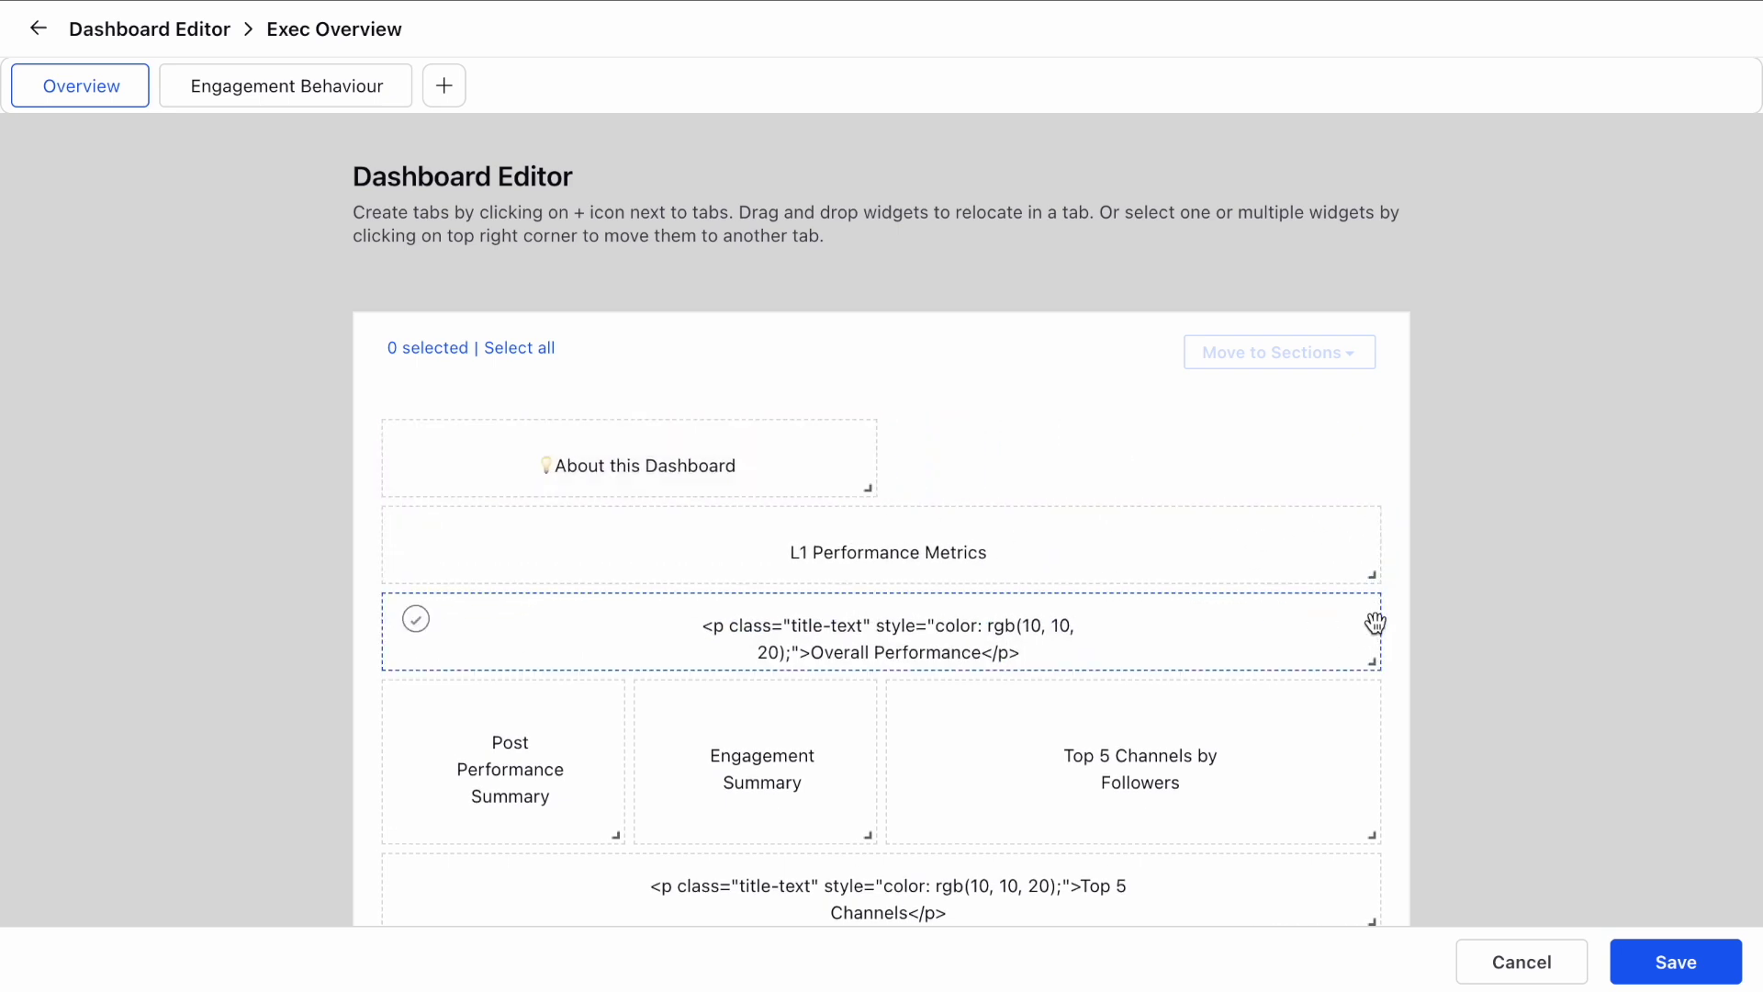
drag(1371, 576, 1298, 468)
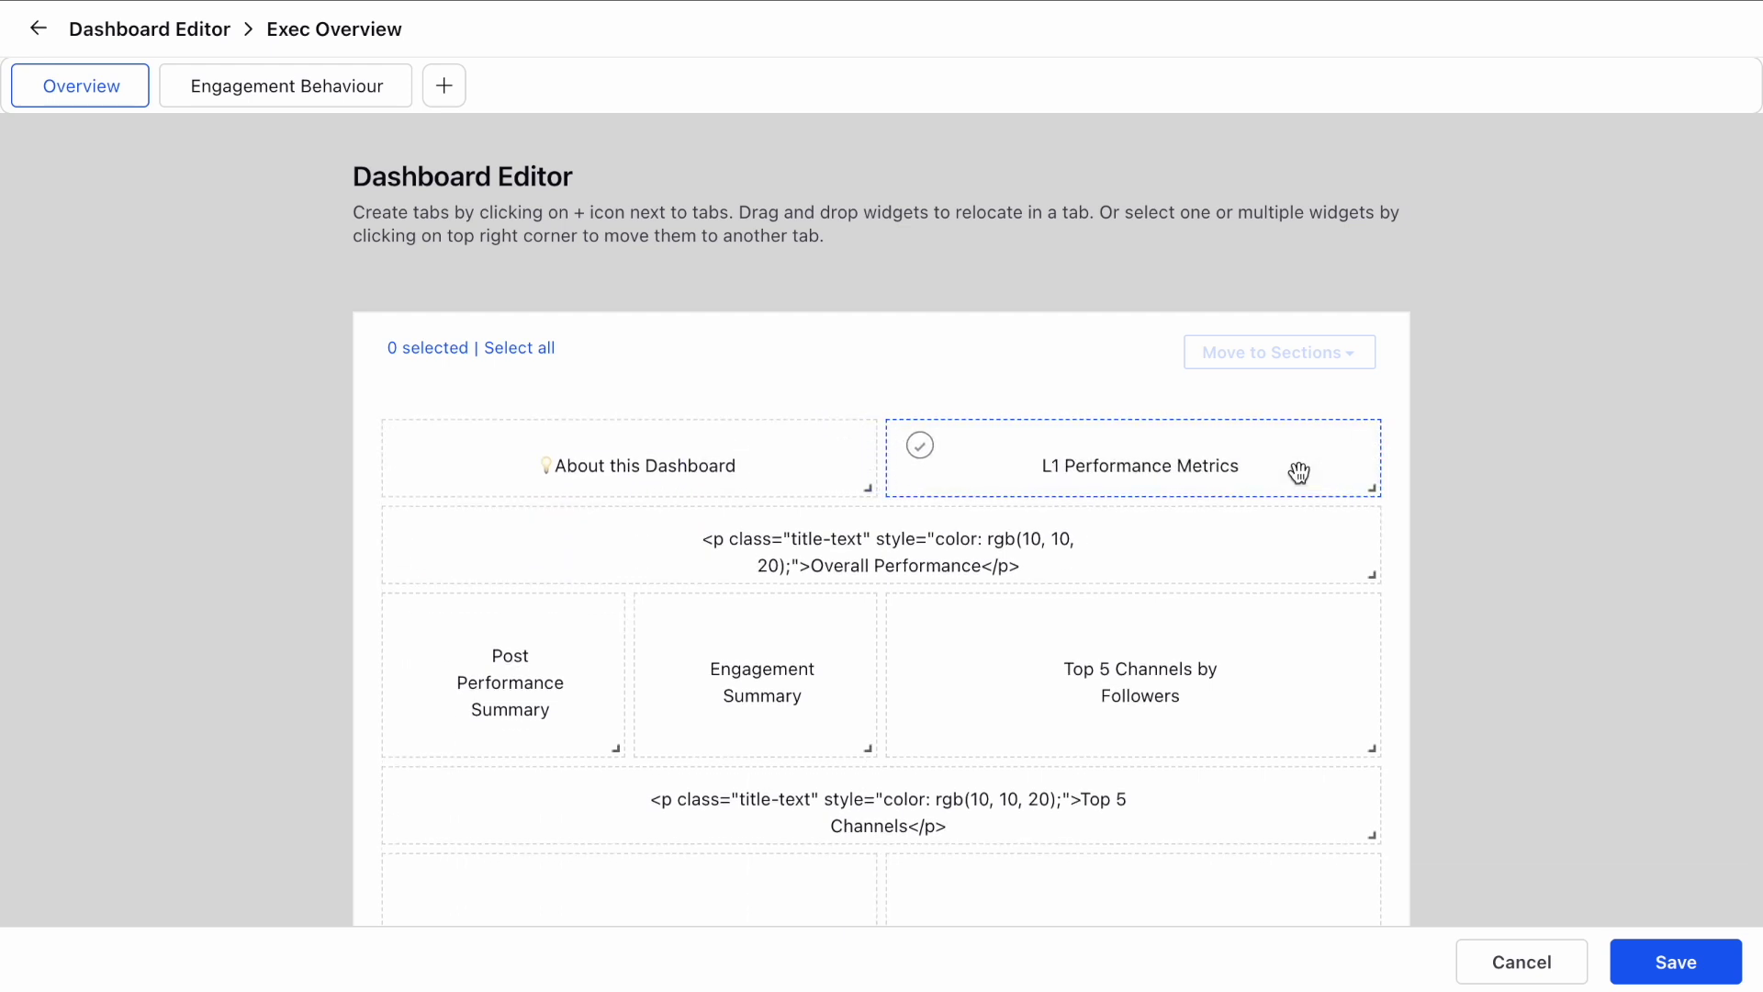
click(1695, 978)
scroll(1694, 982, down, 2)
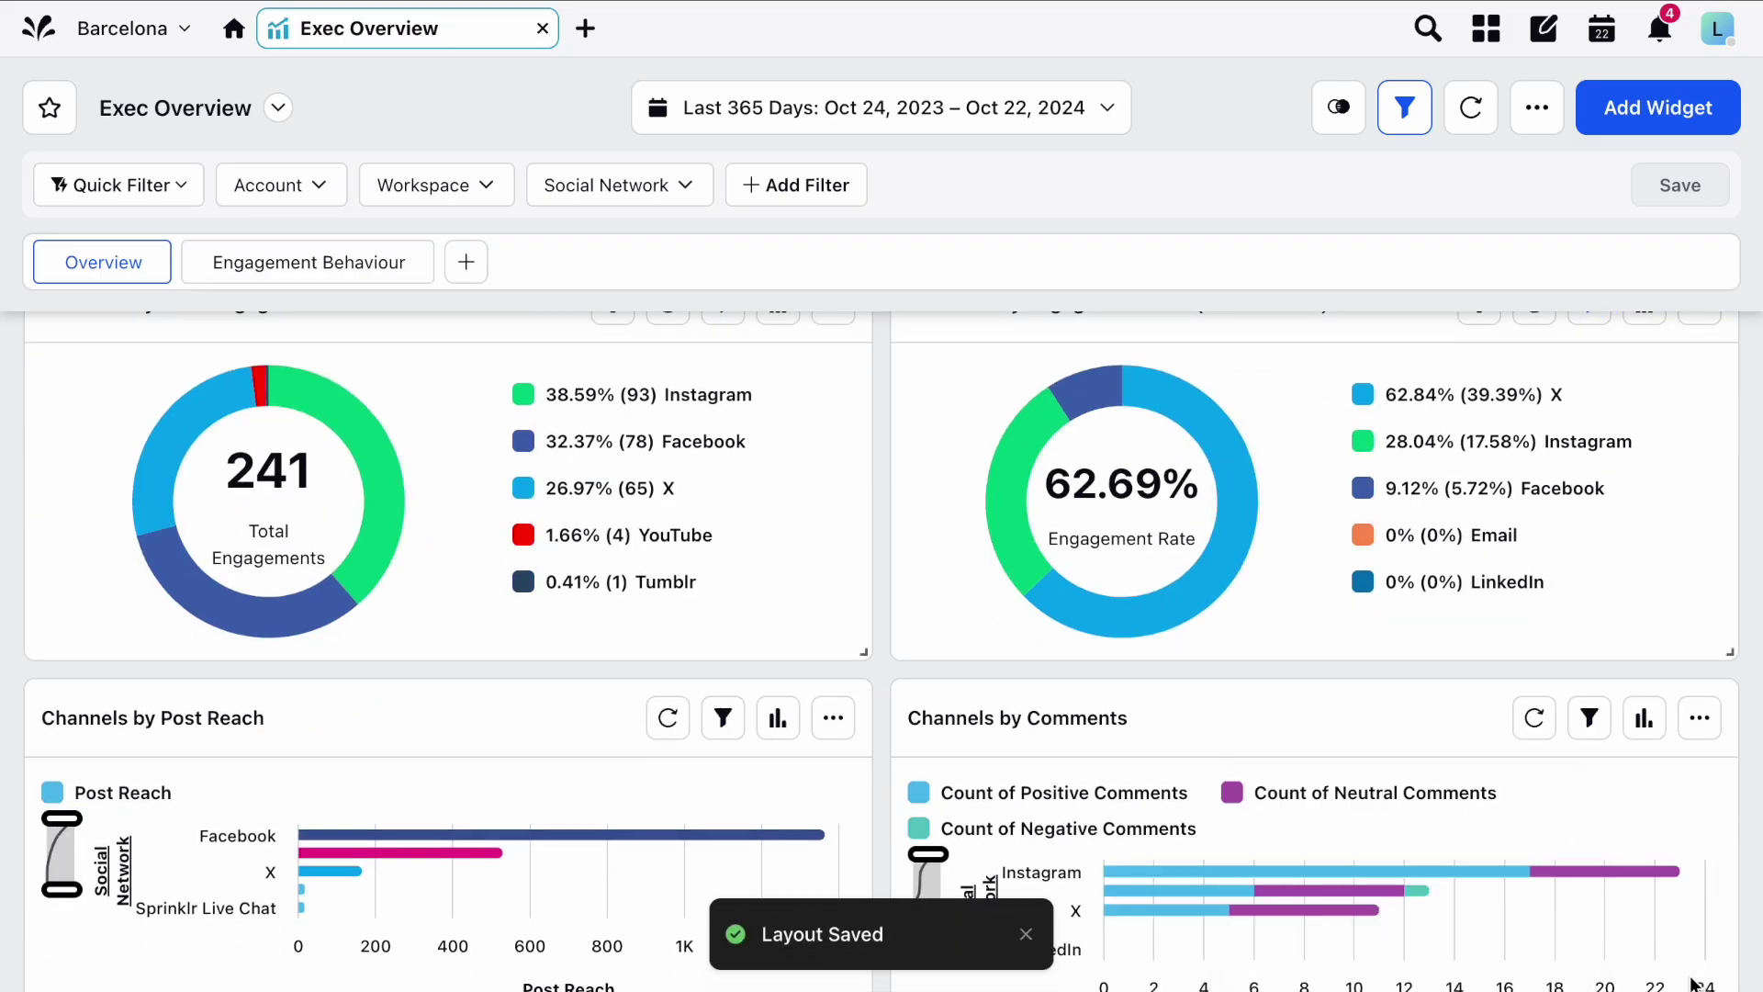
scroll(1695, 983, up, 5)
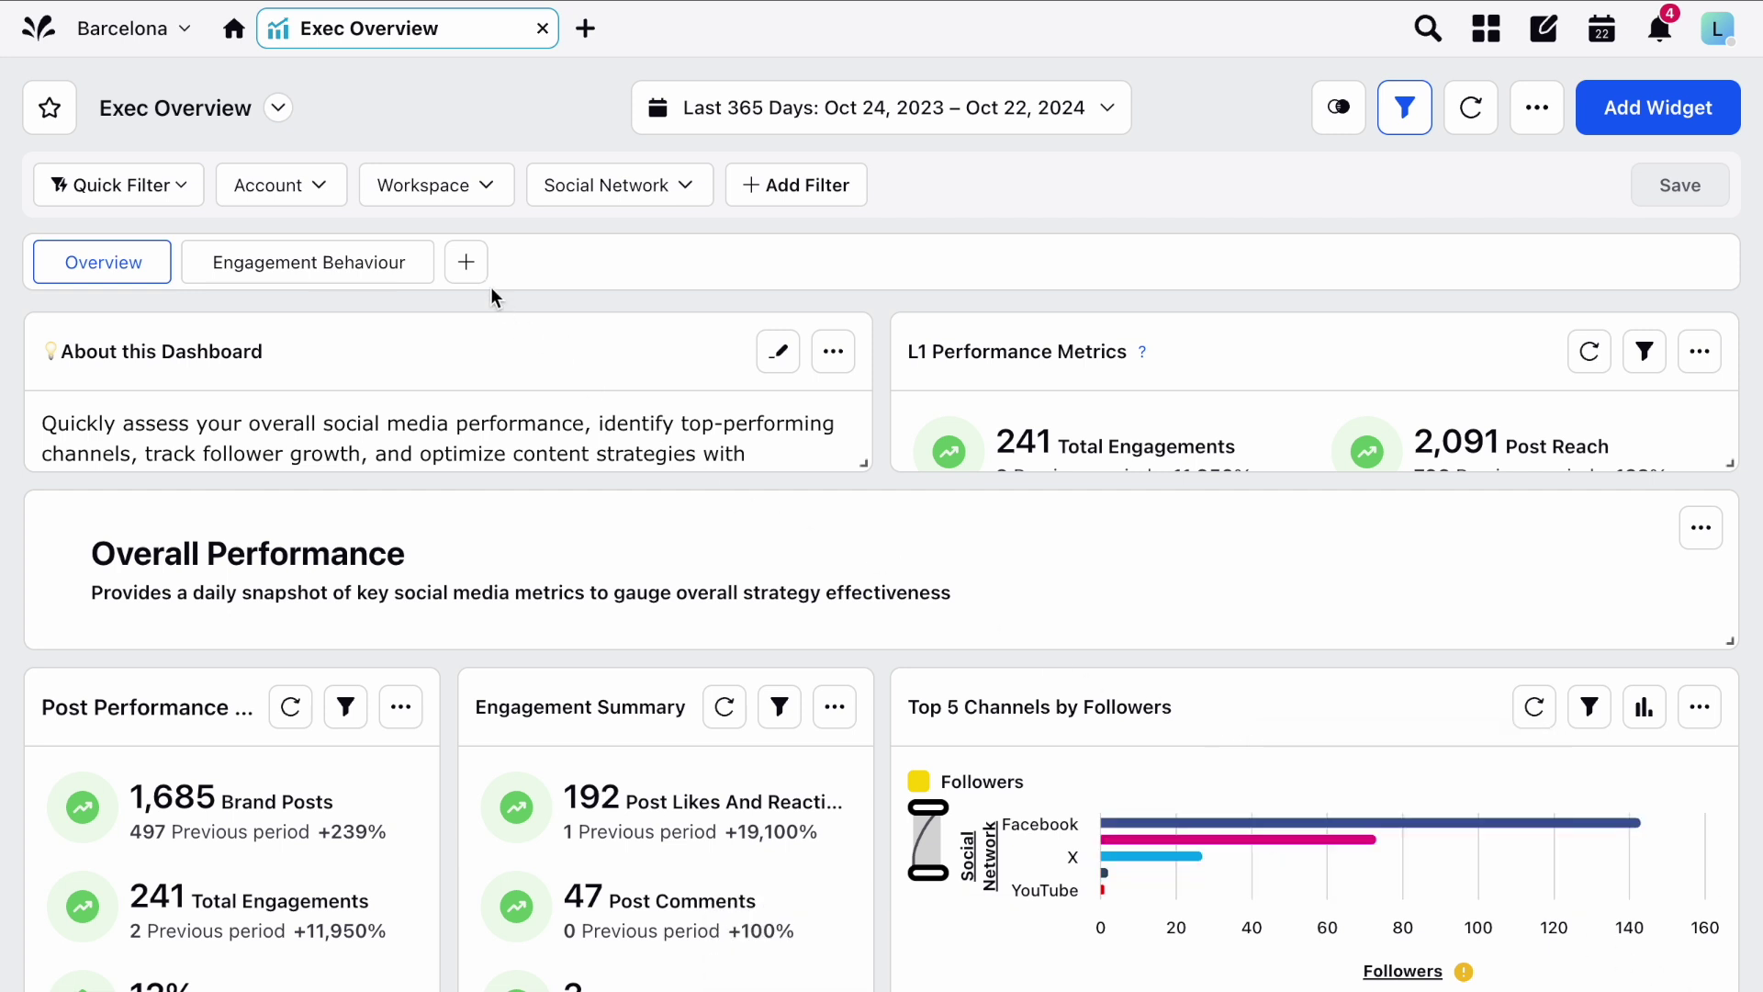
click(467, 263)
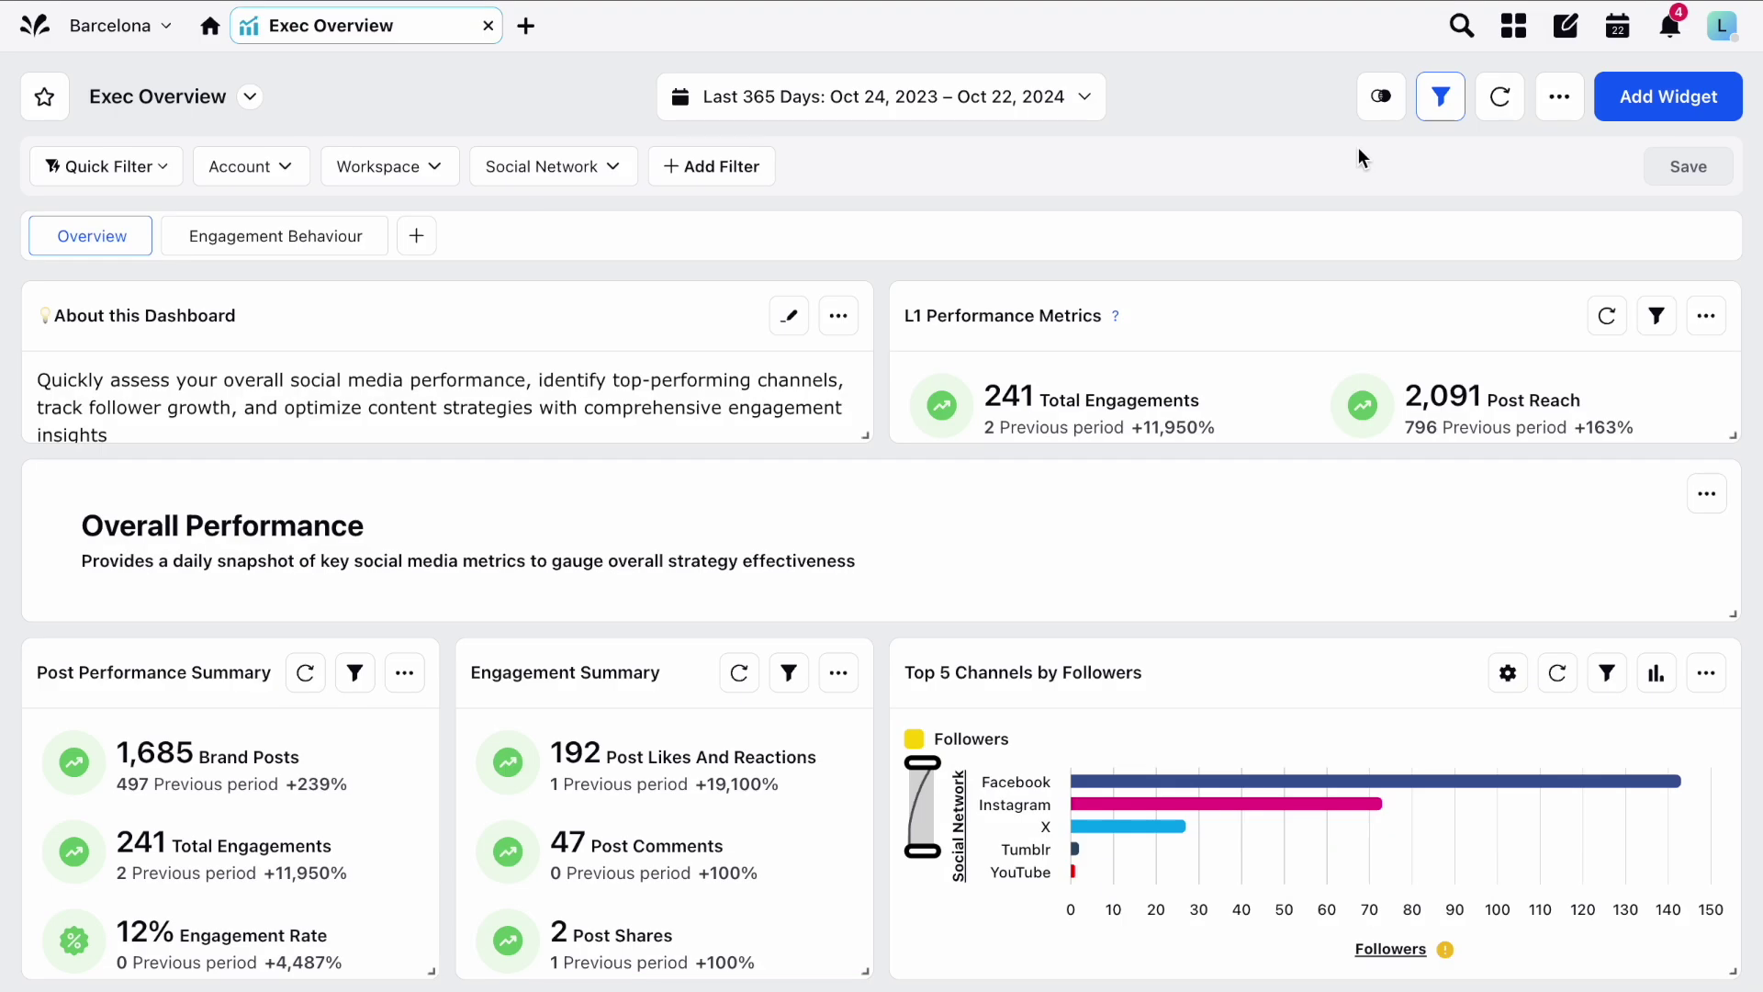
Enable Compare Mode for previous-period values, then open Platform Help > Knowledge Portal
click(1386, 109)
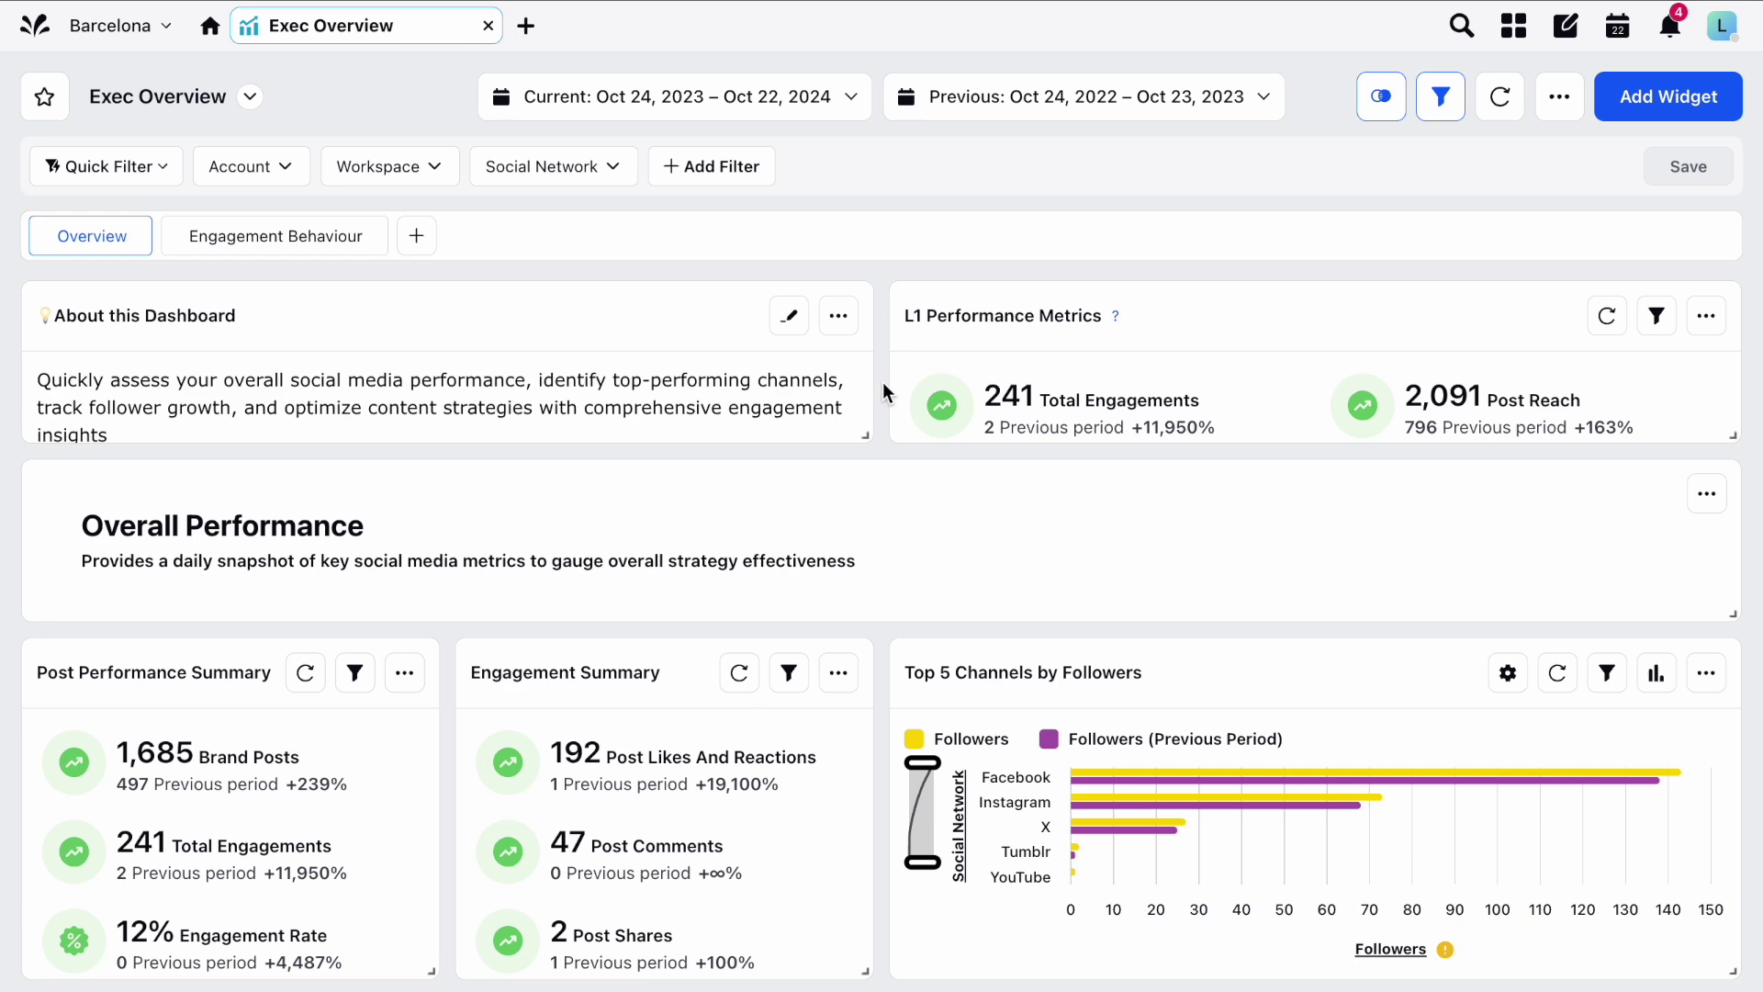
scroll(883, 382, down, 2)
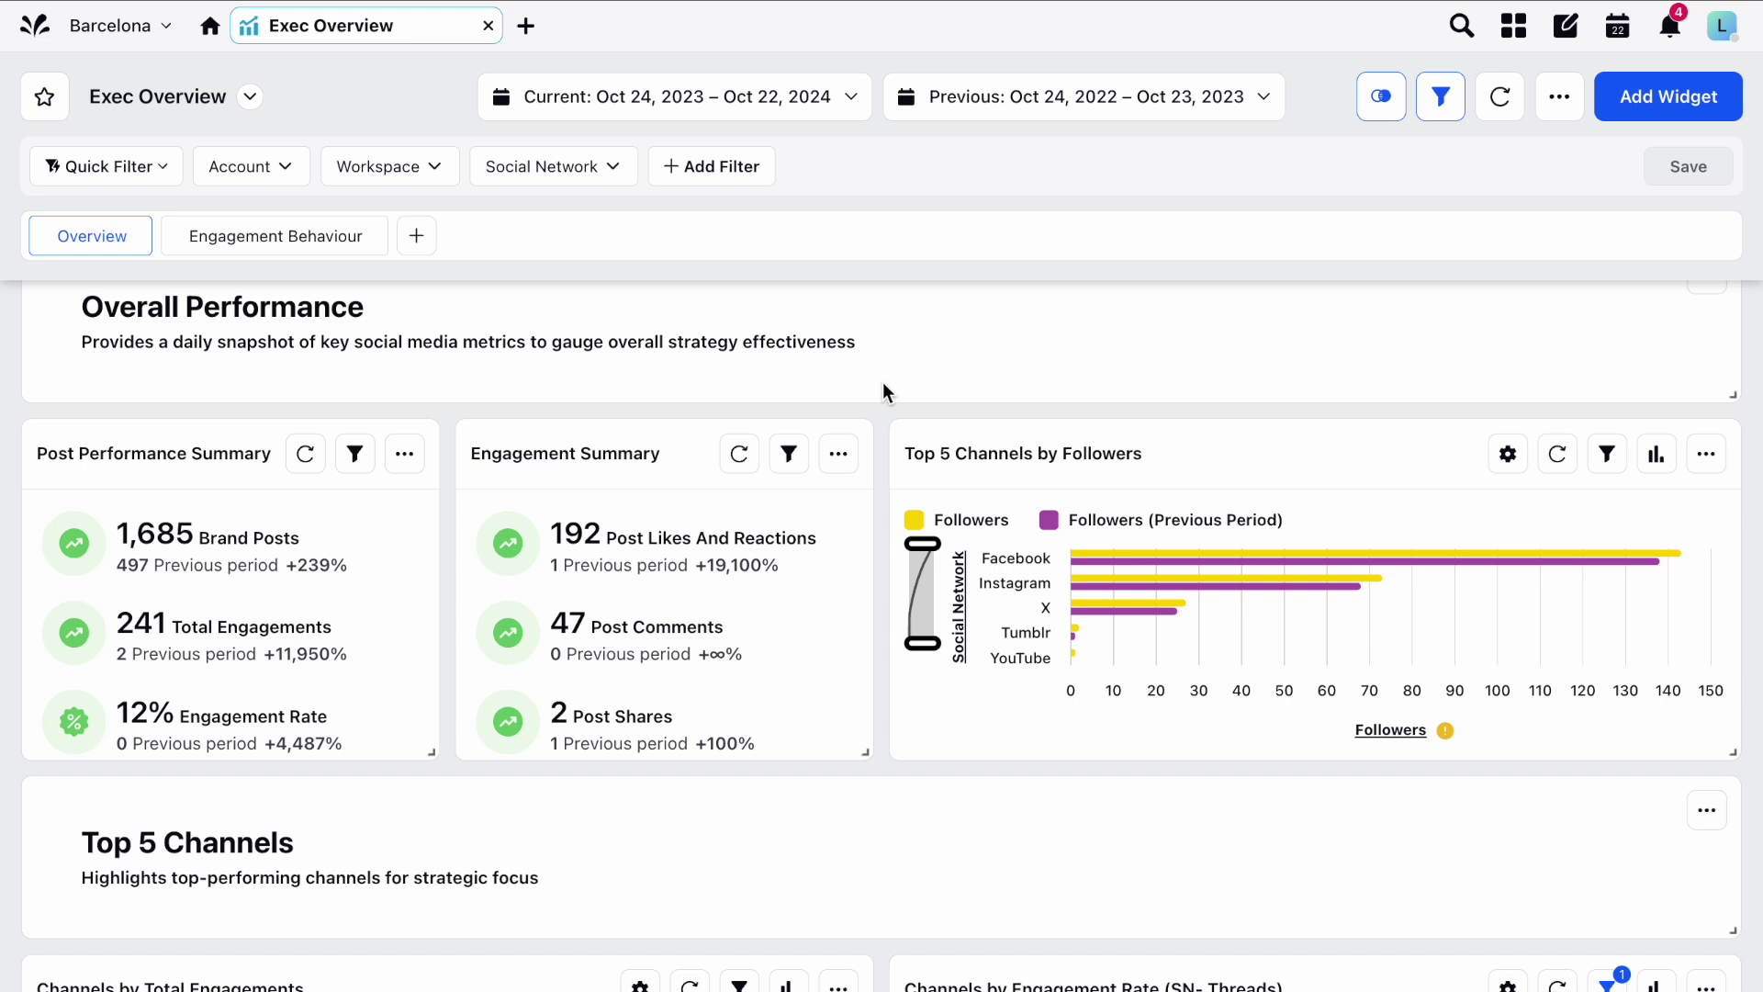
click(1722, 30)
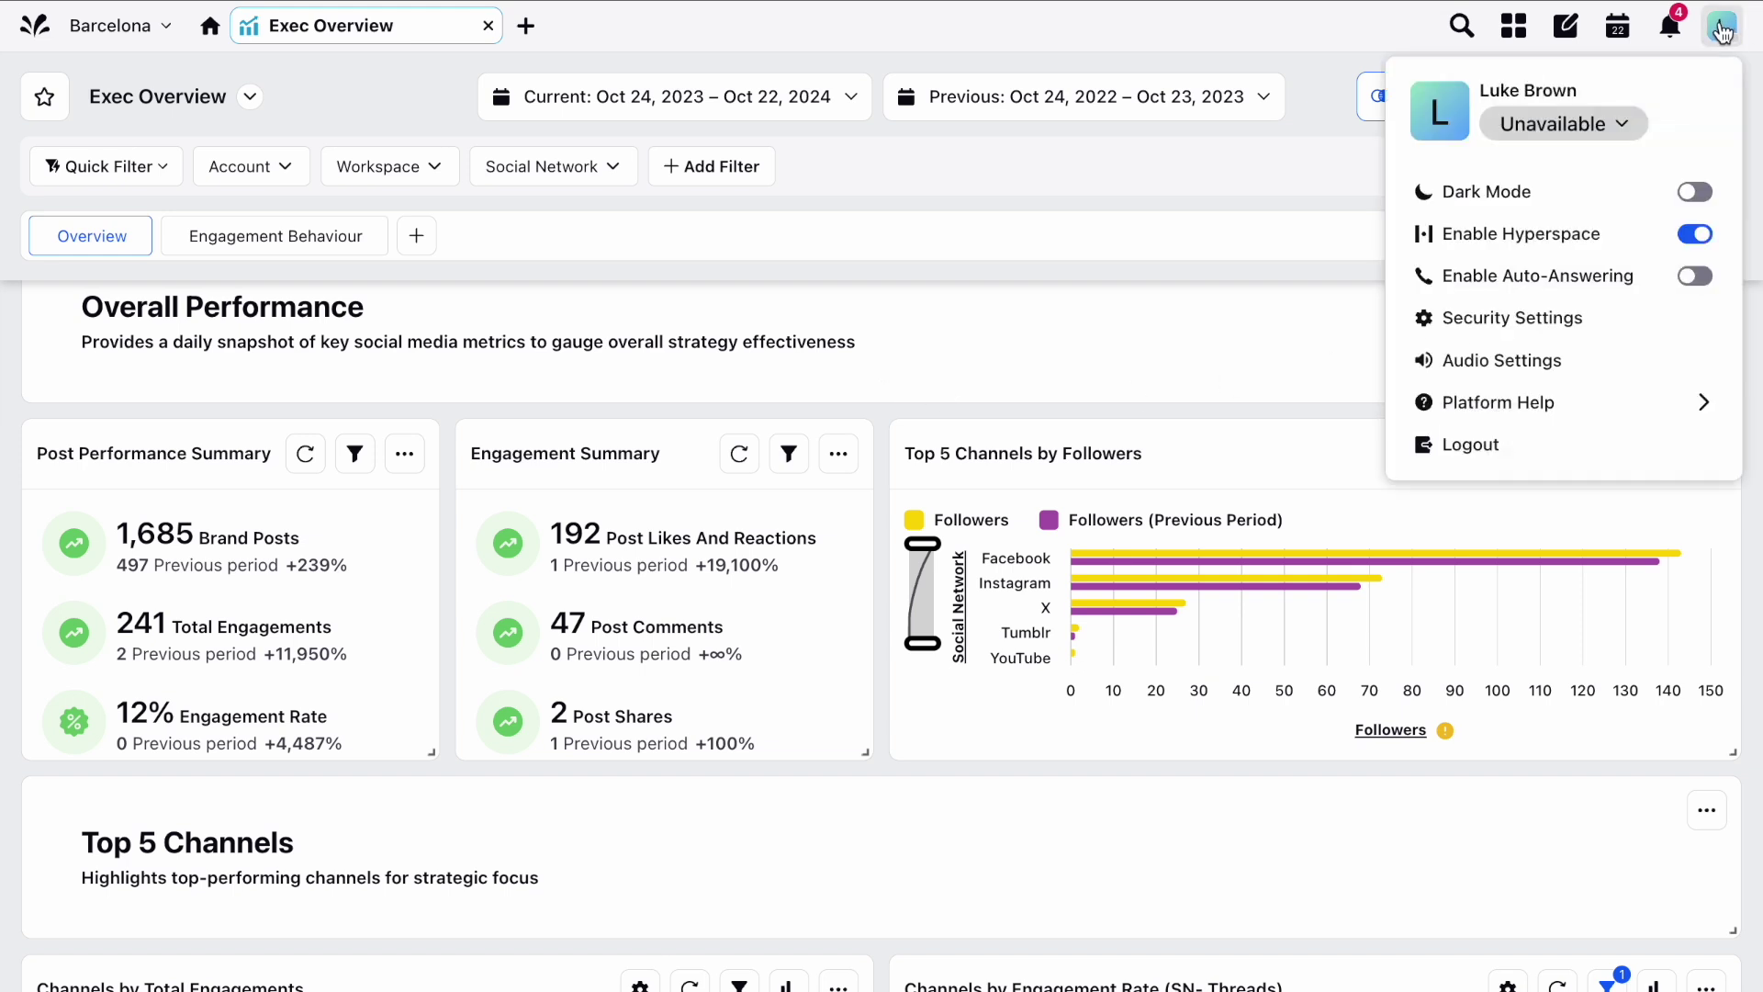
click(1561, 402)
click(1552, 301)
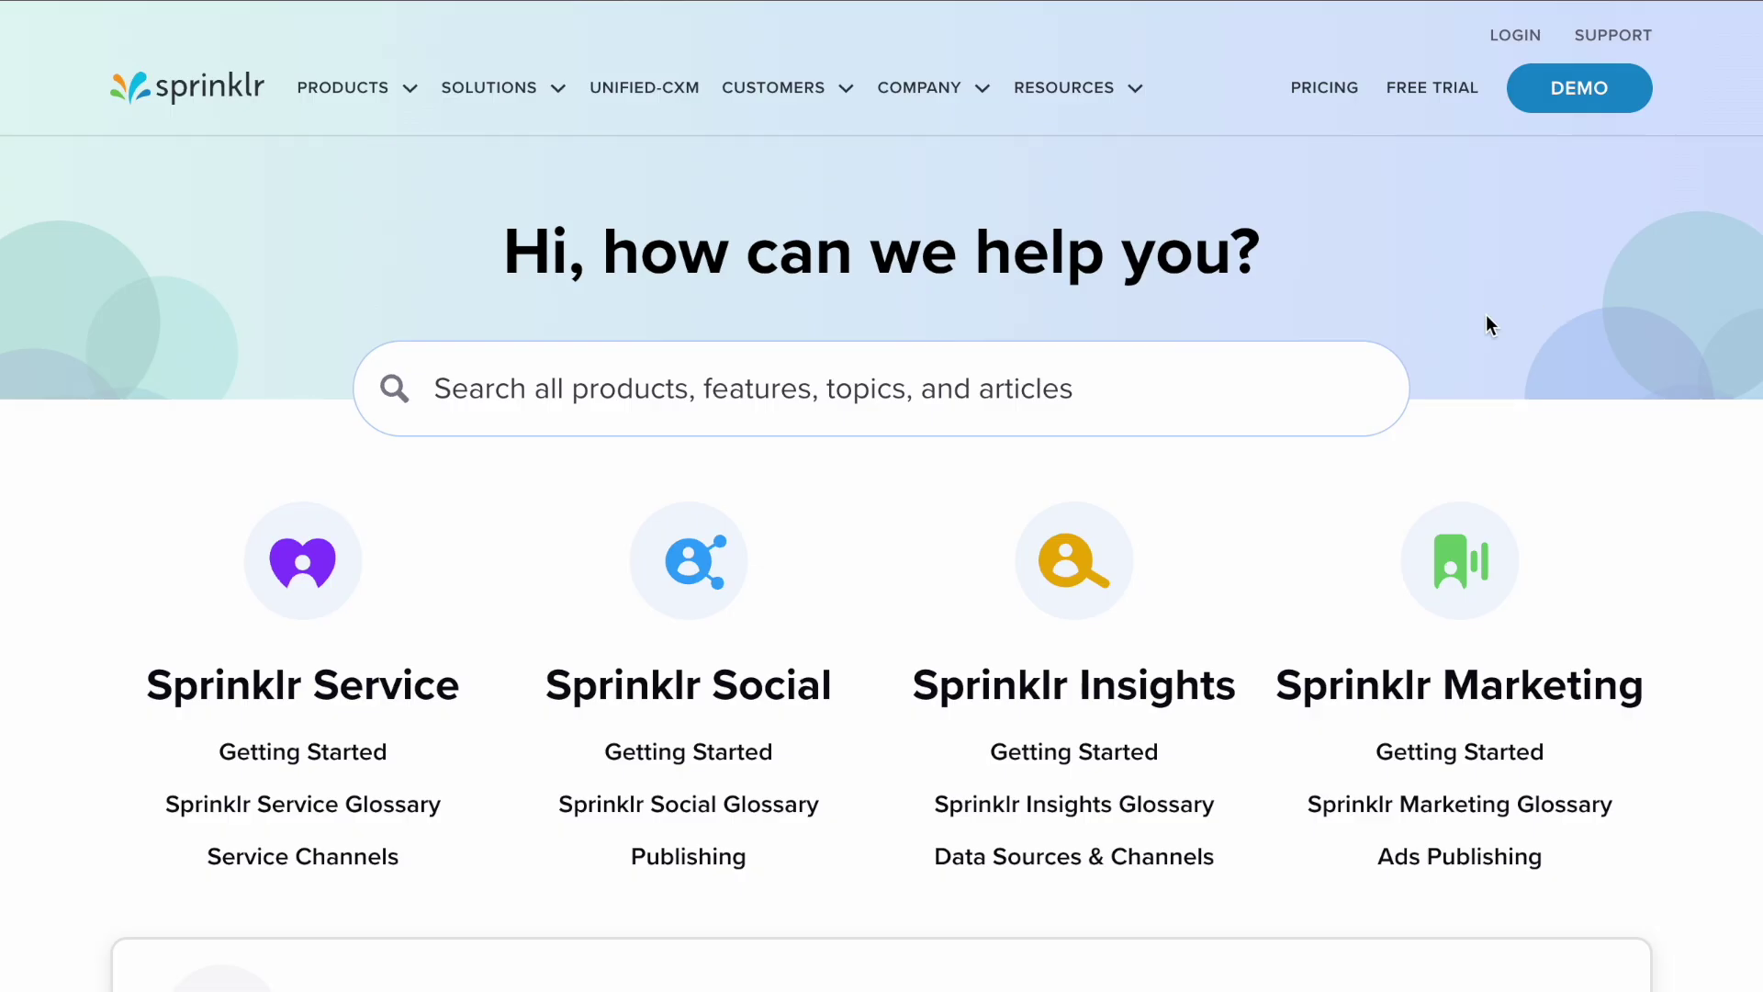
Search the Knowledge Portal for 'custom dashboards'
click(1045, 386)
text(custo)
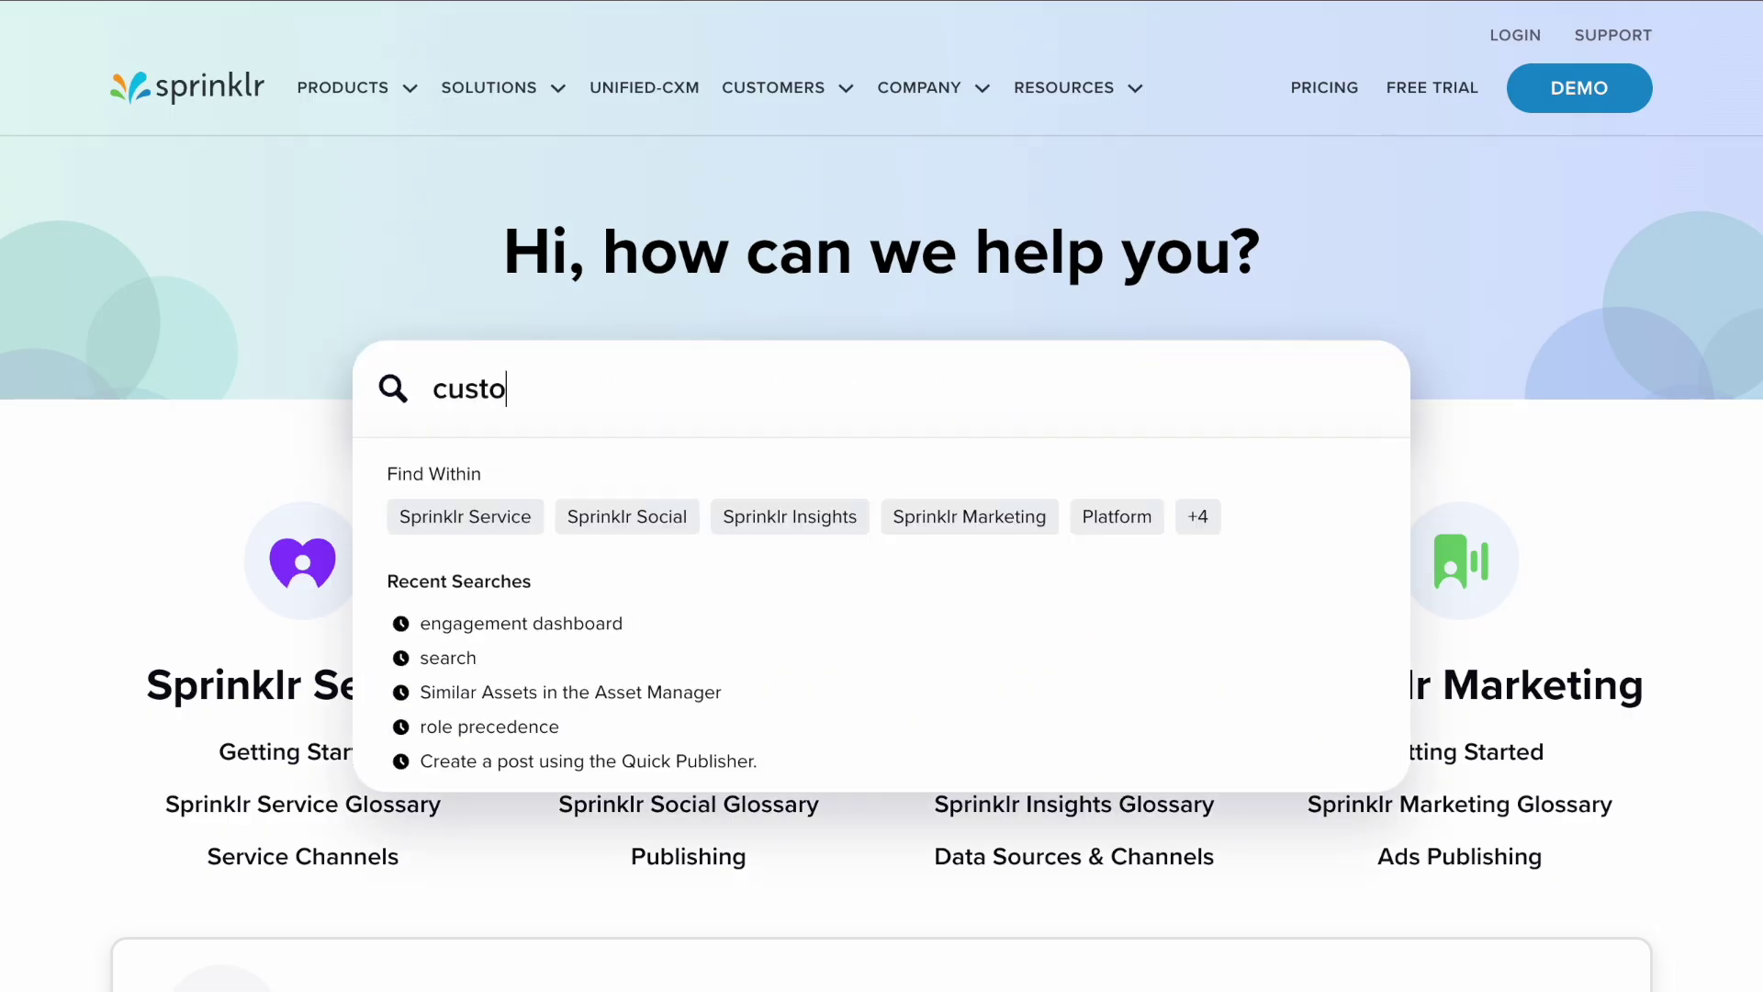
text(m dashboards)
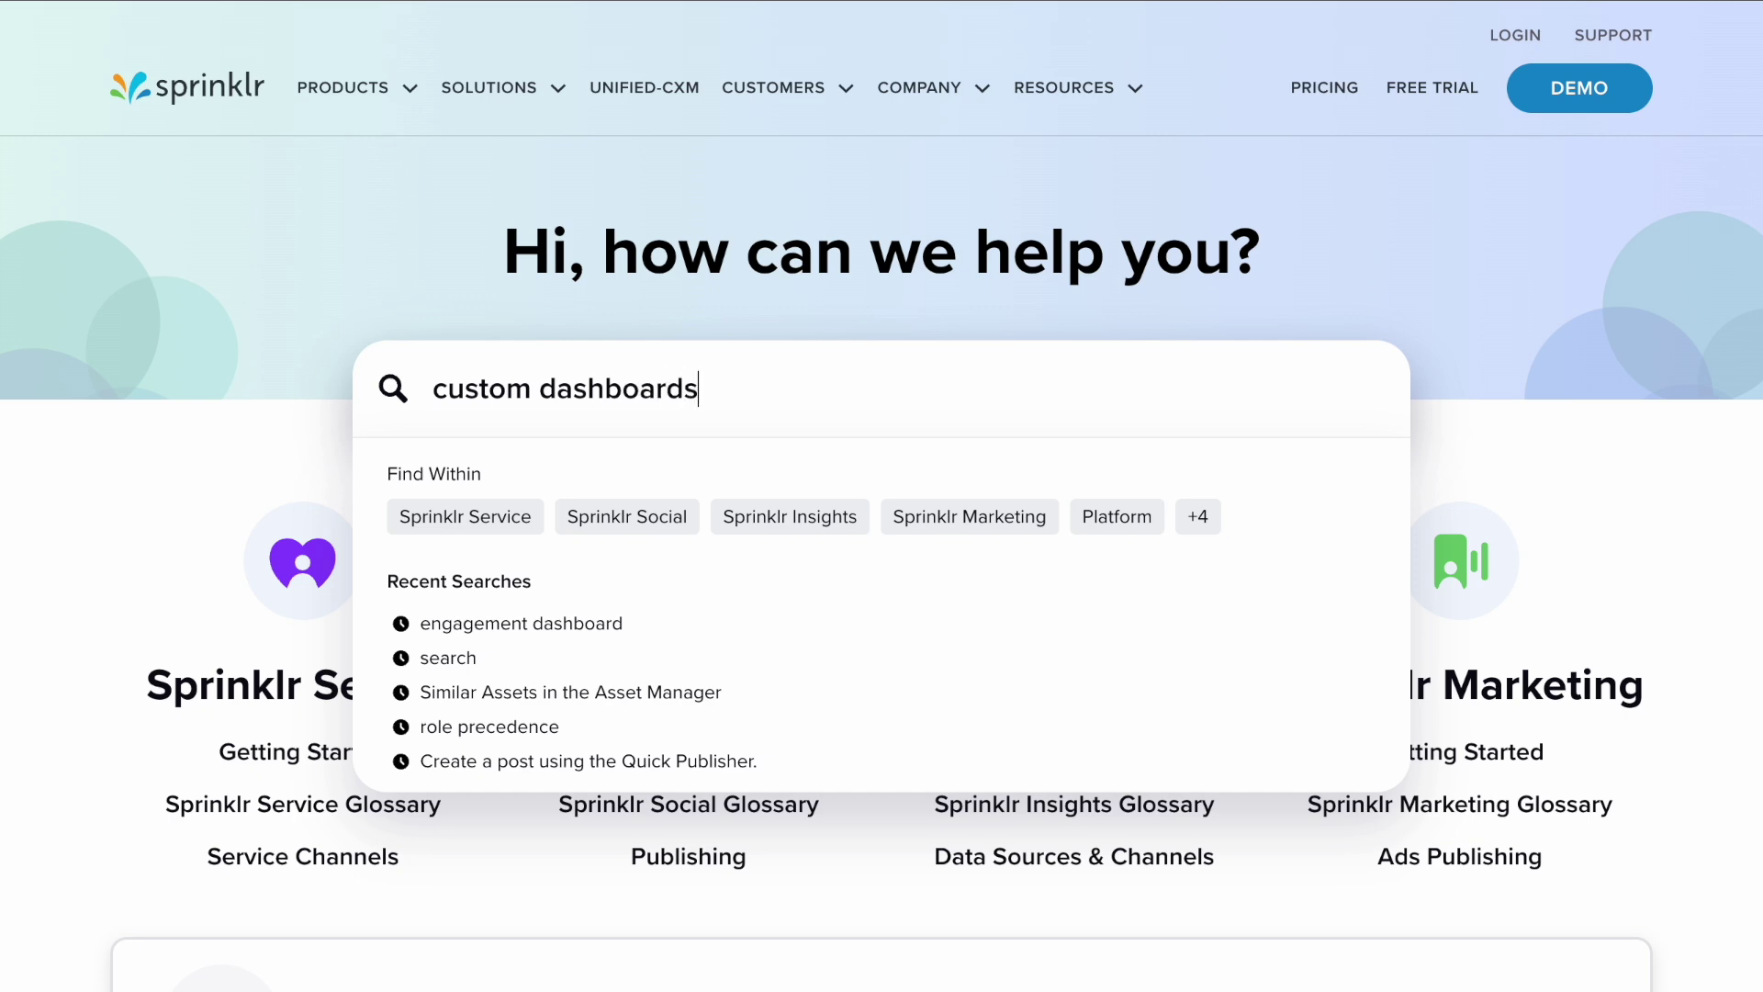